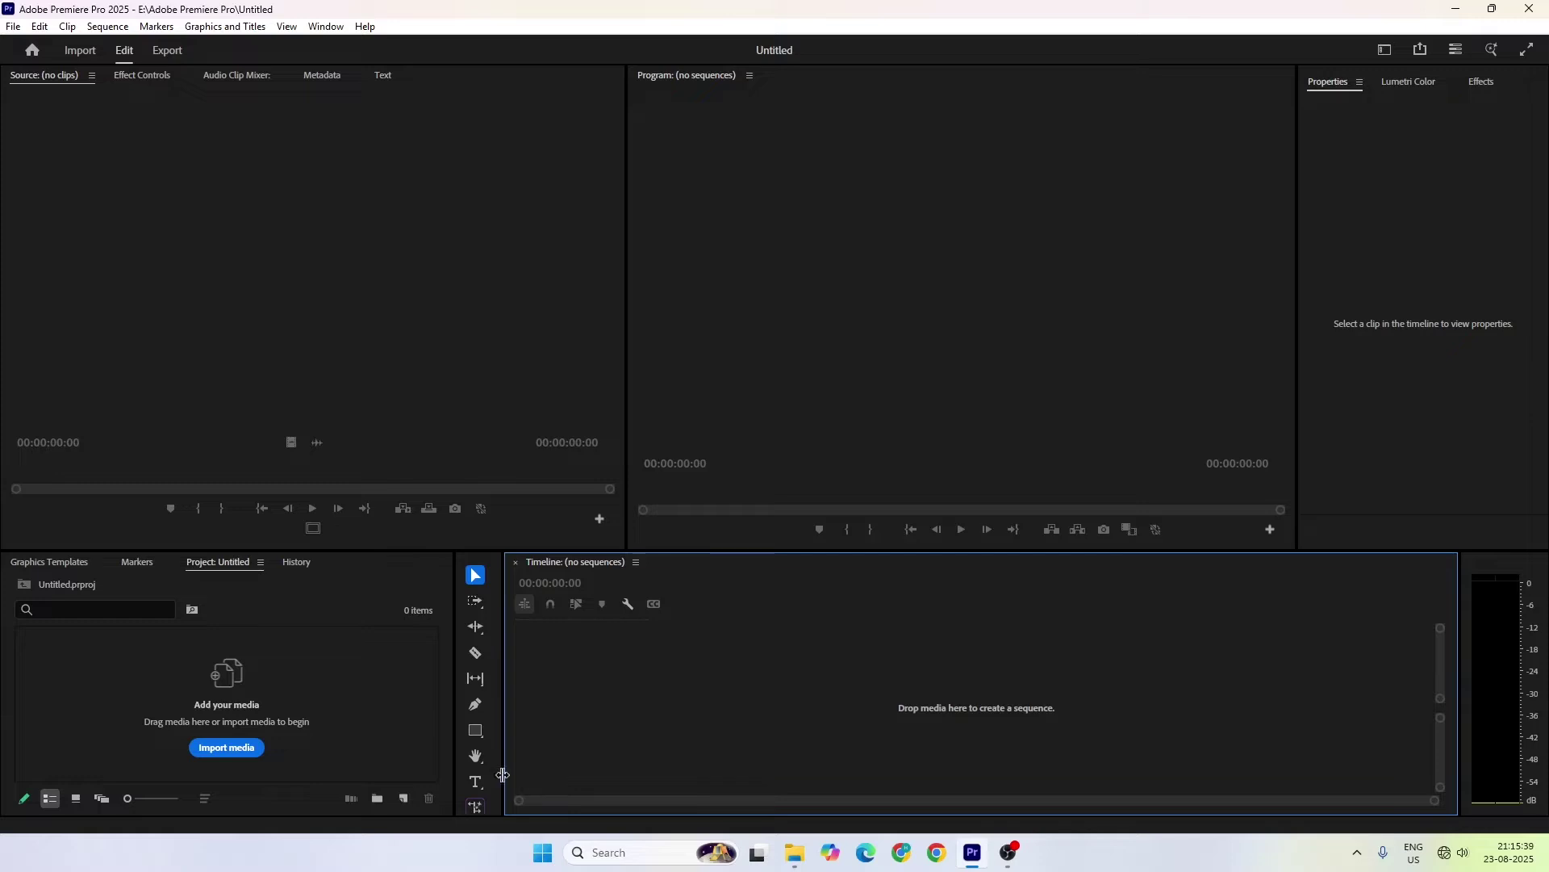
# Create a new sequence with a 1920 × 1080 frame size and a 25 fps timebase.
pyautogui.click(404, 798)
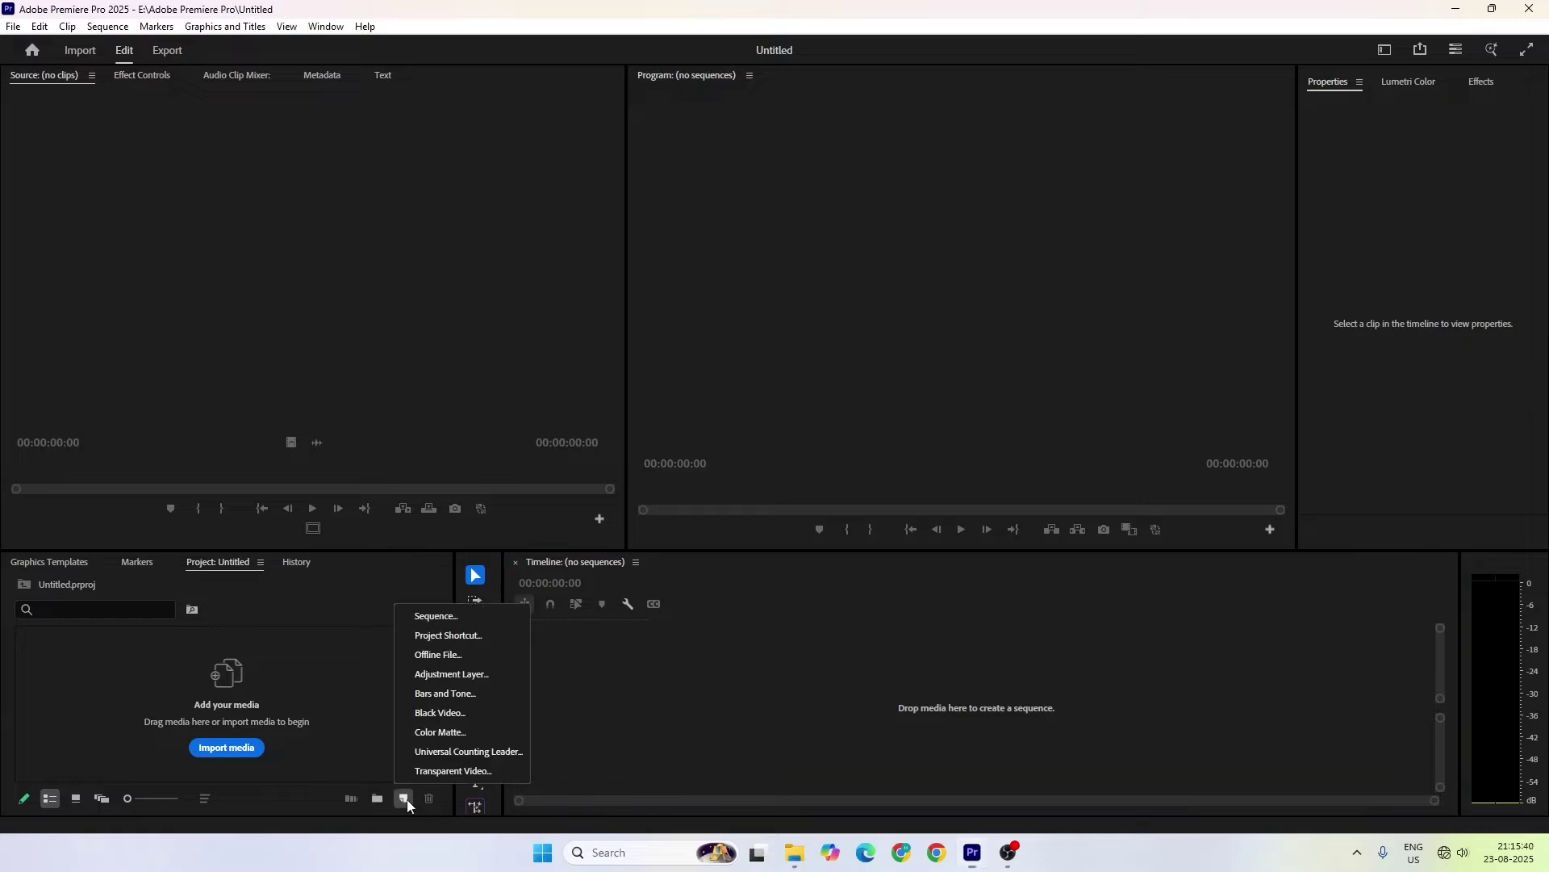
pyautogui.click(475, 615)
pyautogui.click(604, 134)
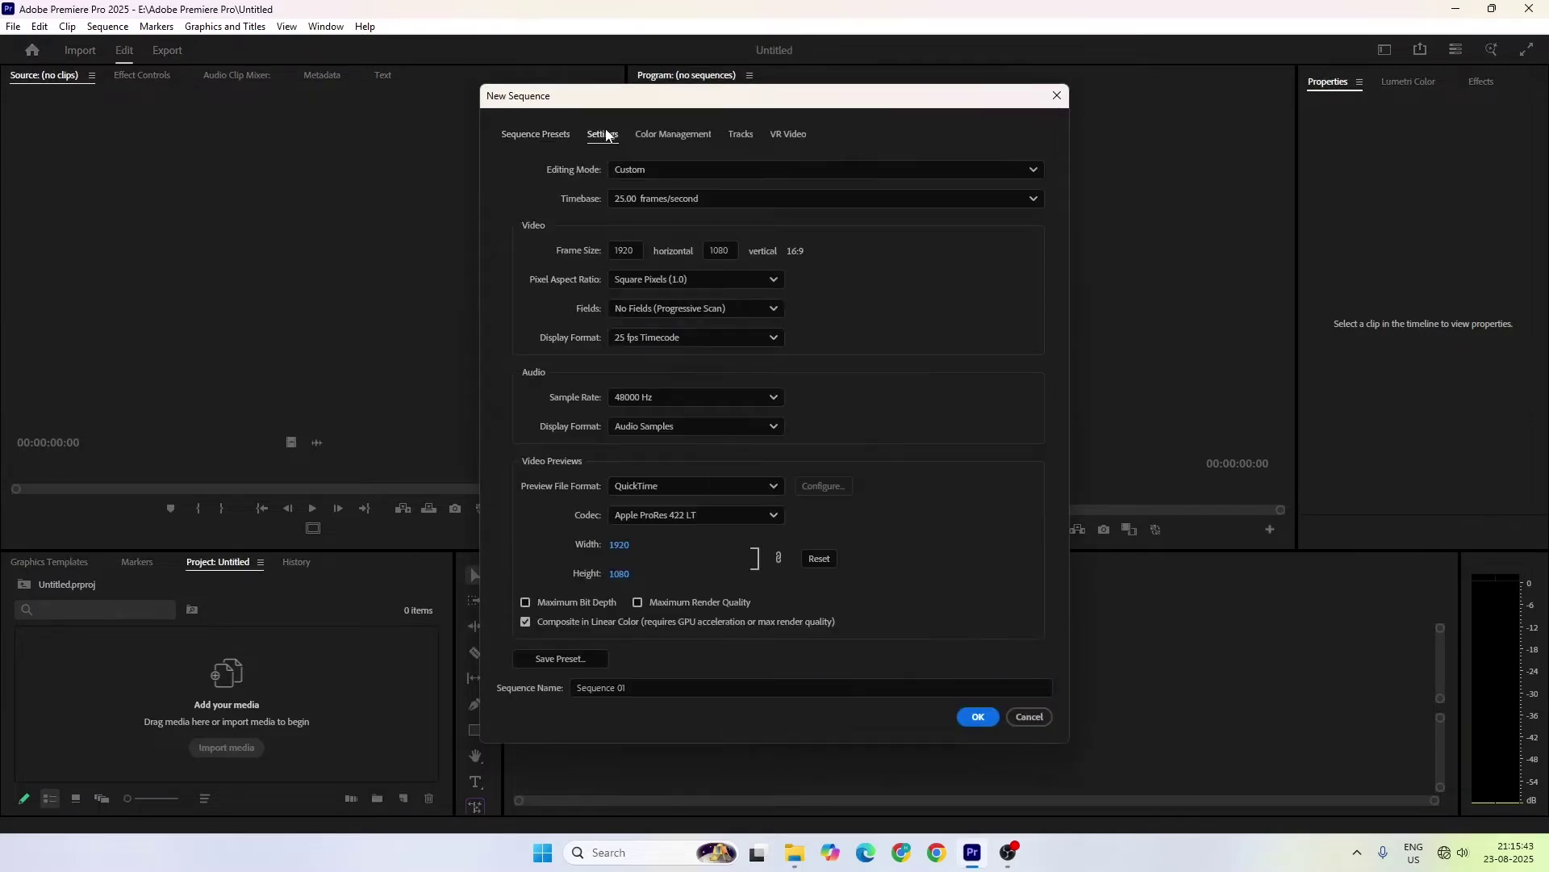
pyautogui.click(975, 717)
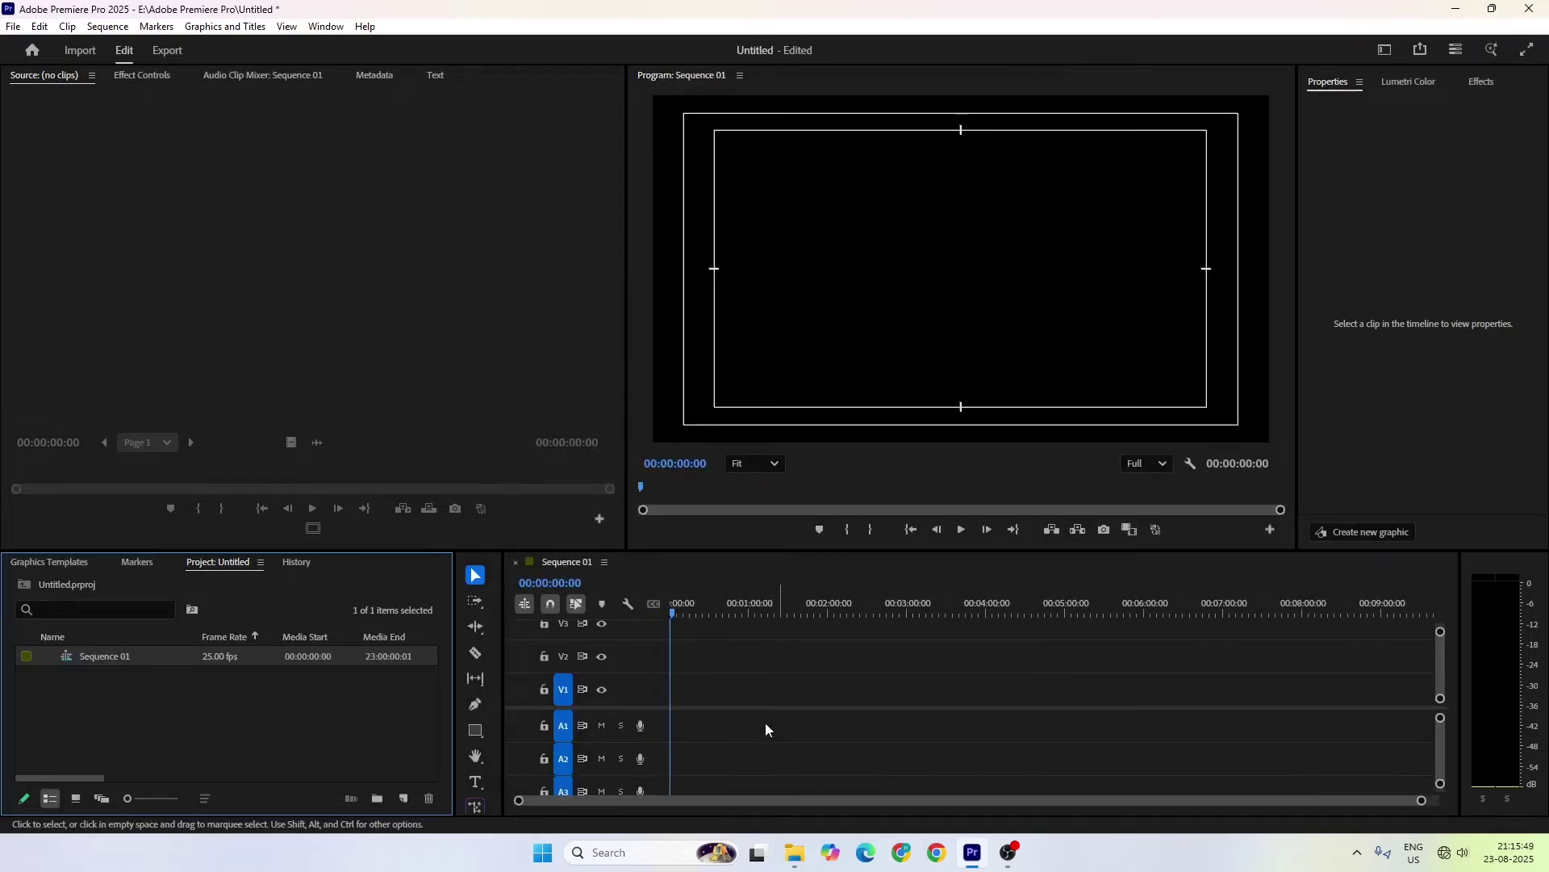
# Add a text layer reading "GLOW TEXT" to the sequence frame.
pyautogui.click(475, 782)
pyautogui.click(941, 257)
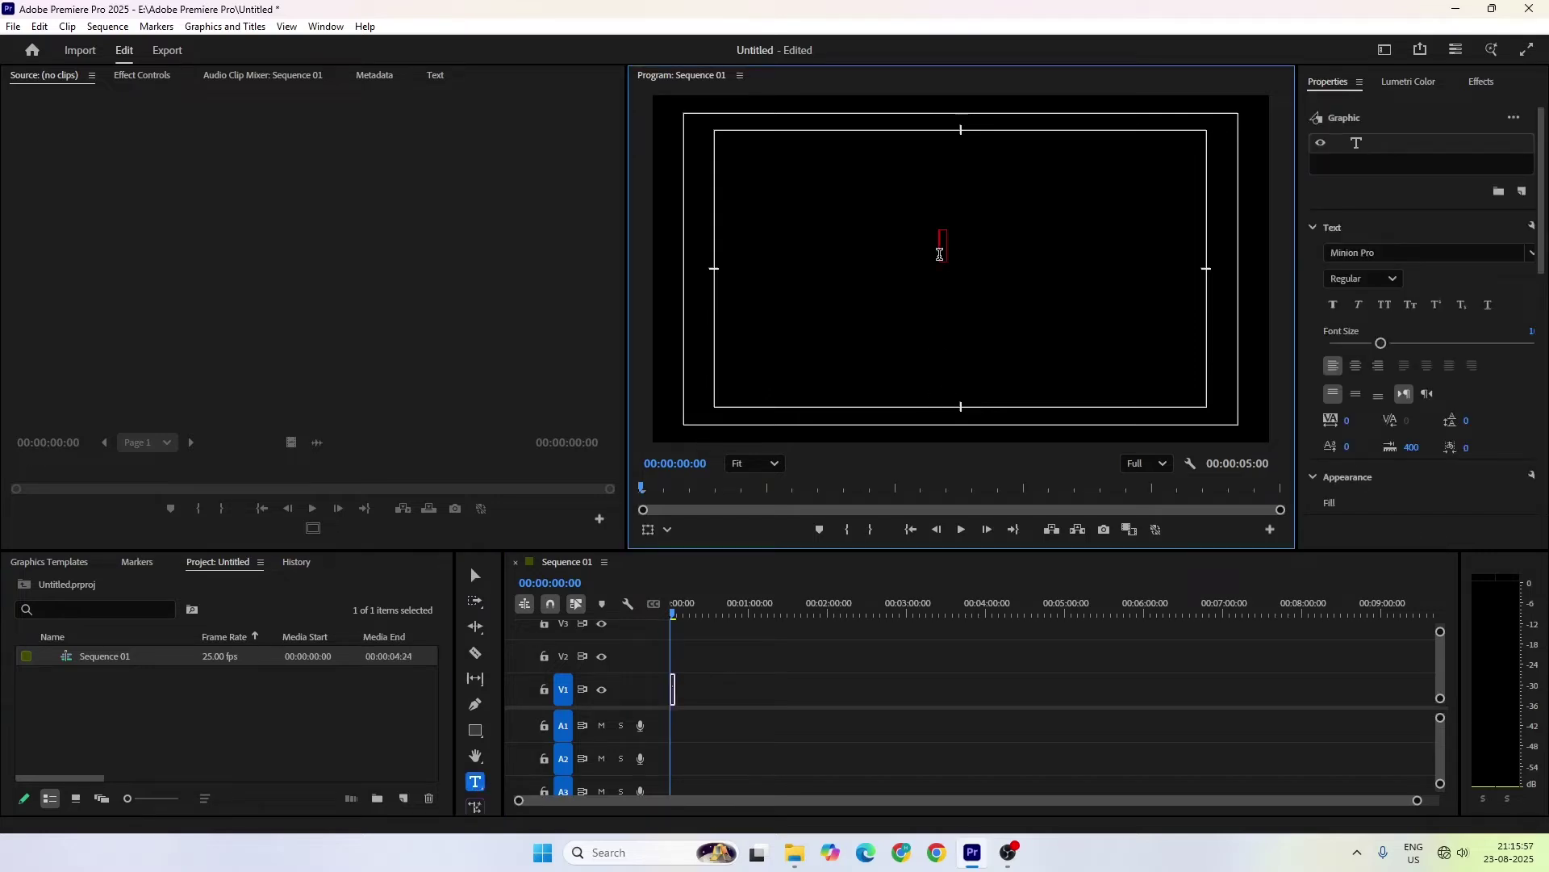
pyautogui.write('GLOW TEXT')
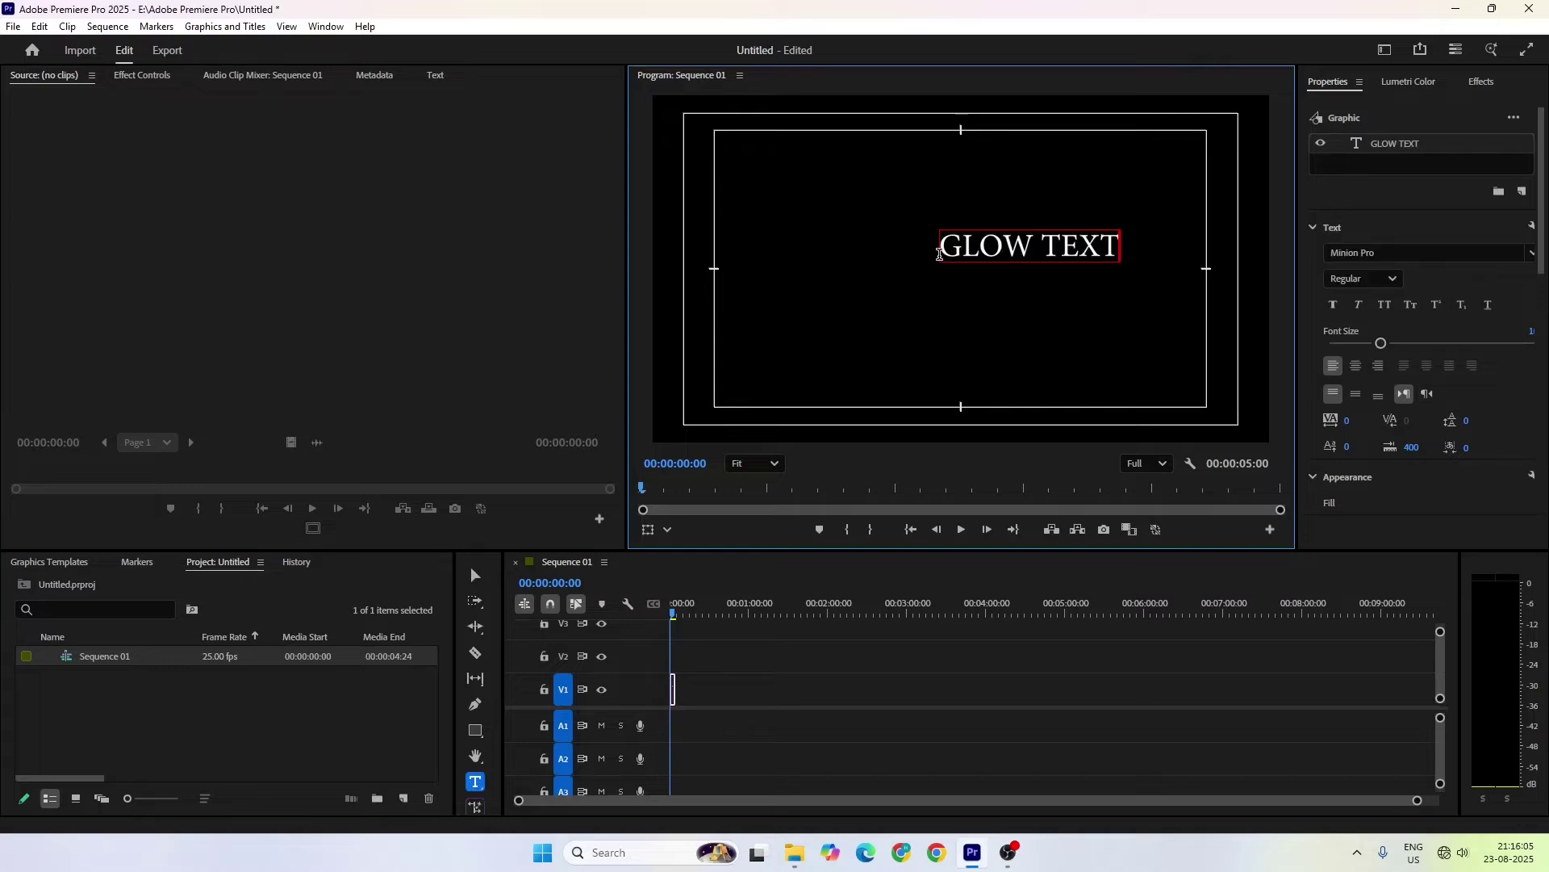
# Change the font of the whole "GLOW TEXT" title to Impact.
pyautogui.moveTo(941, 255); pyautogui.dragTo(1118, 257)
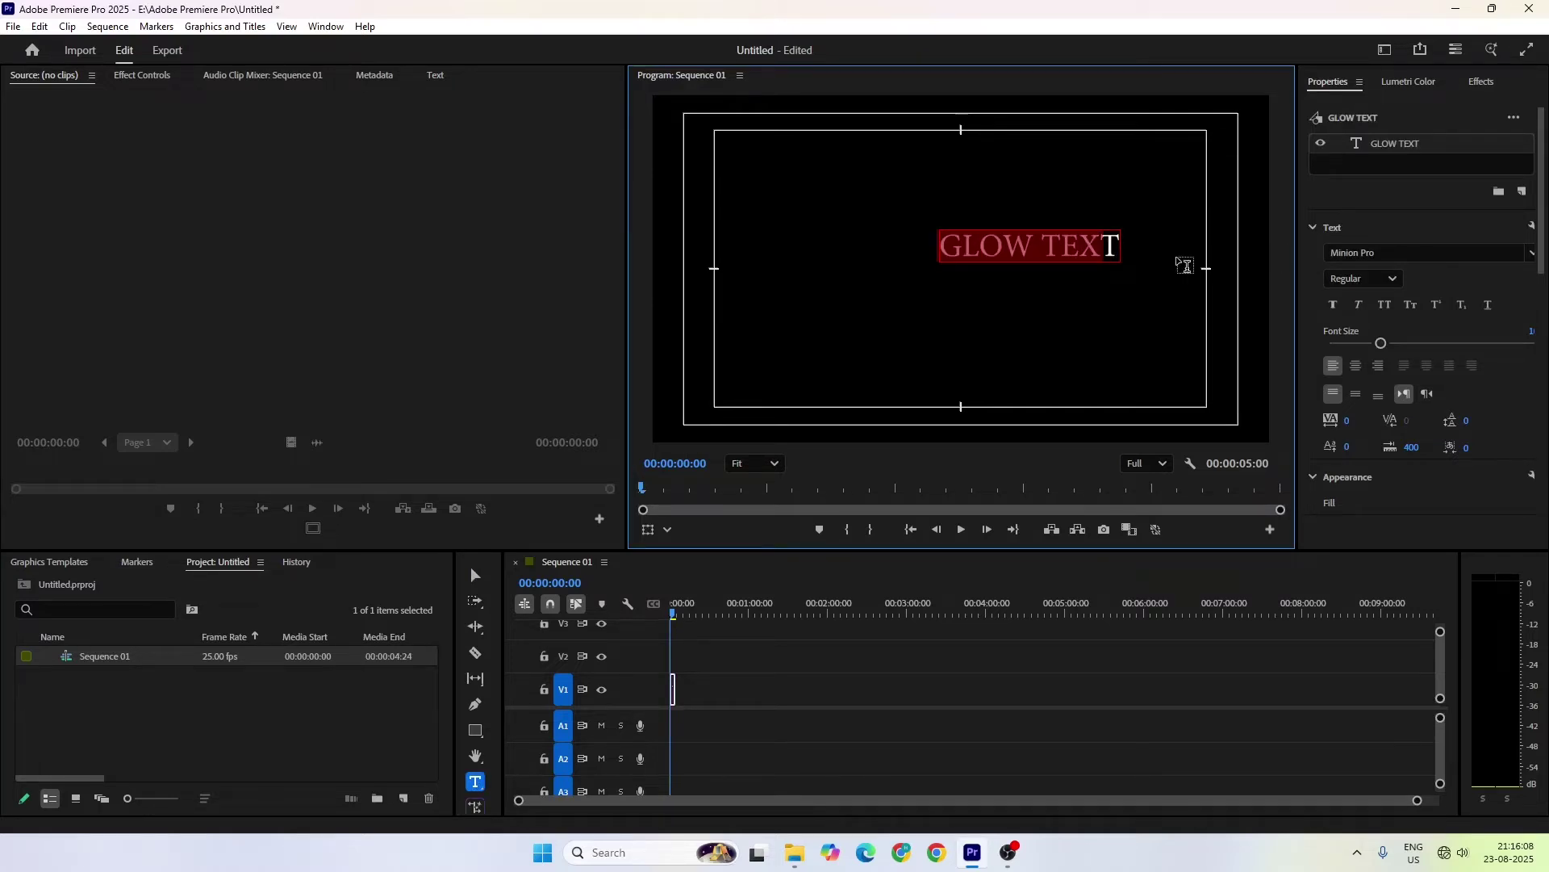
pyautogui.click(1088, 242)
pyautogui.moveTo(949, 244); pyautogui.dragTo(1128, 255)
pyautogui.moveTo(1298, 300); pyautogui.dragTo(1274, 300)
pyautogui.click(1514, 252)
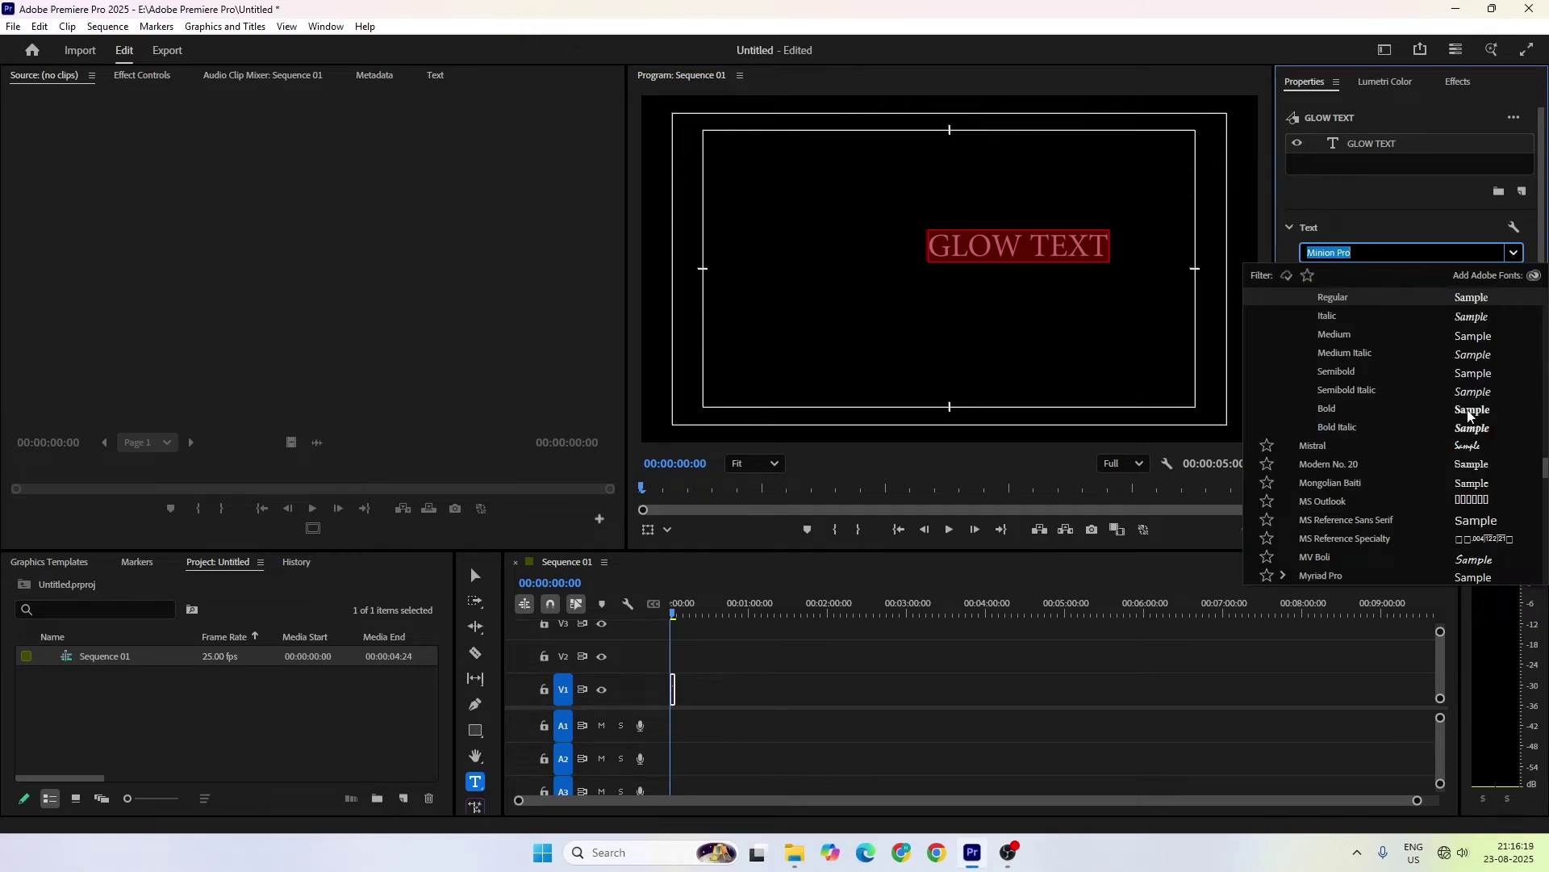
pyautogui.scroll(-3, 1471, 419)
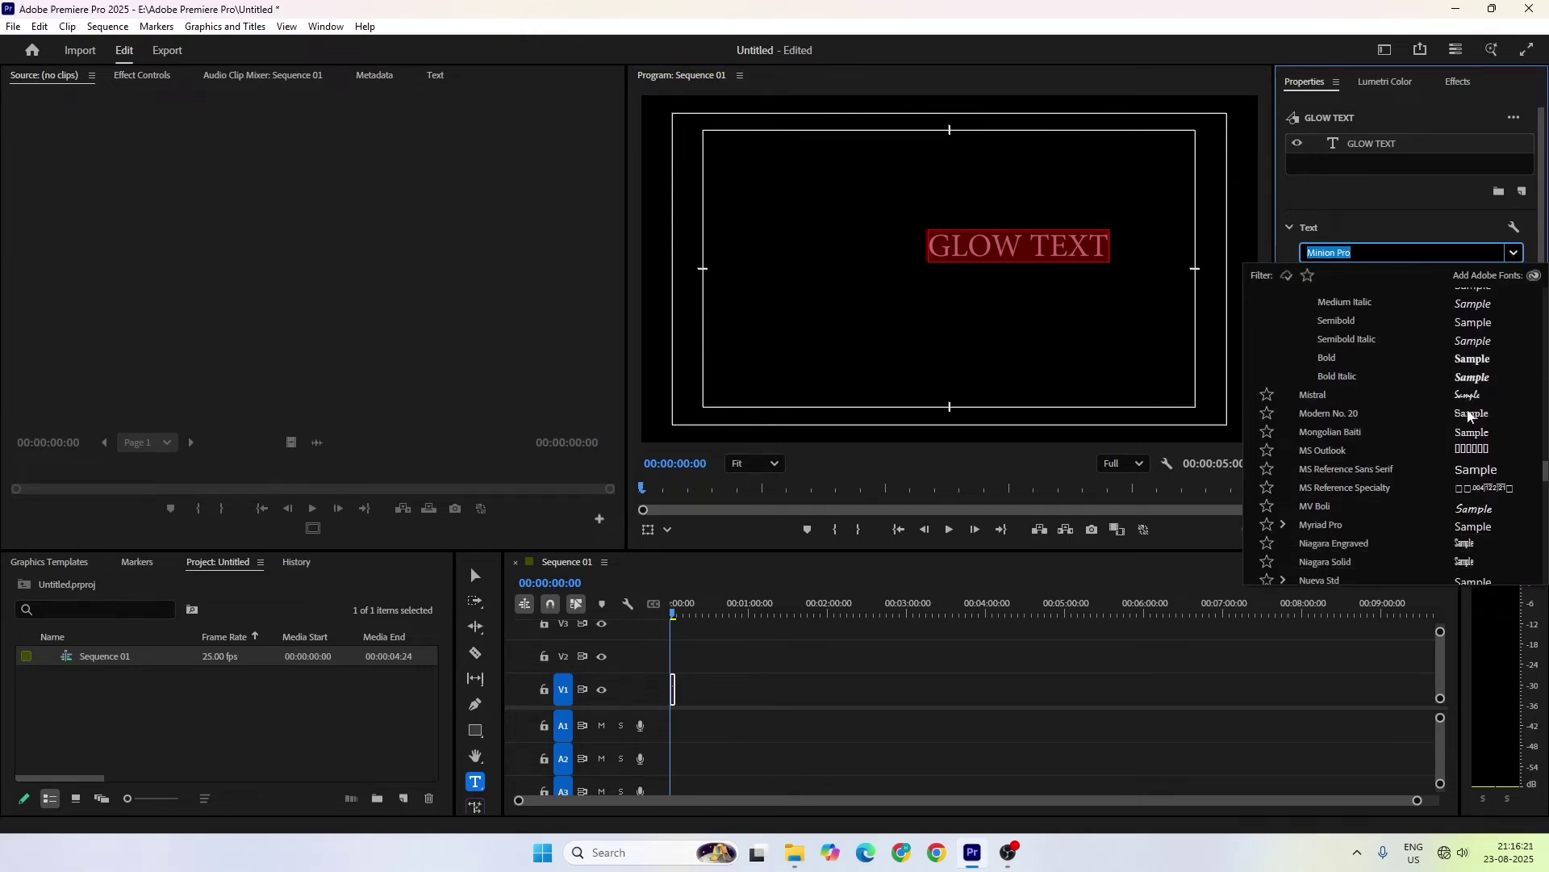
pyautogui.scroll(3, 1471, 435)
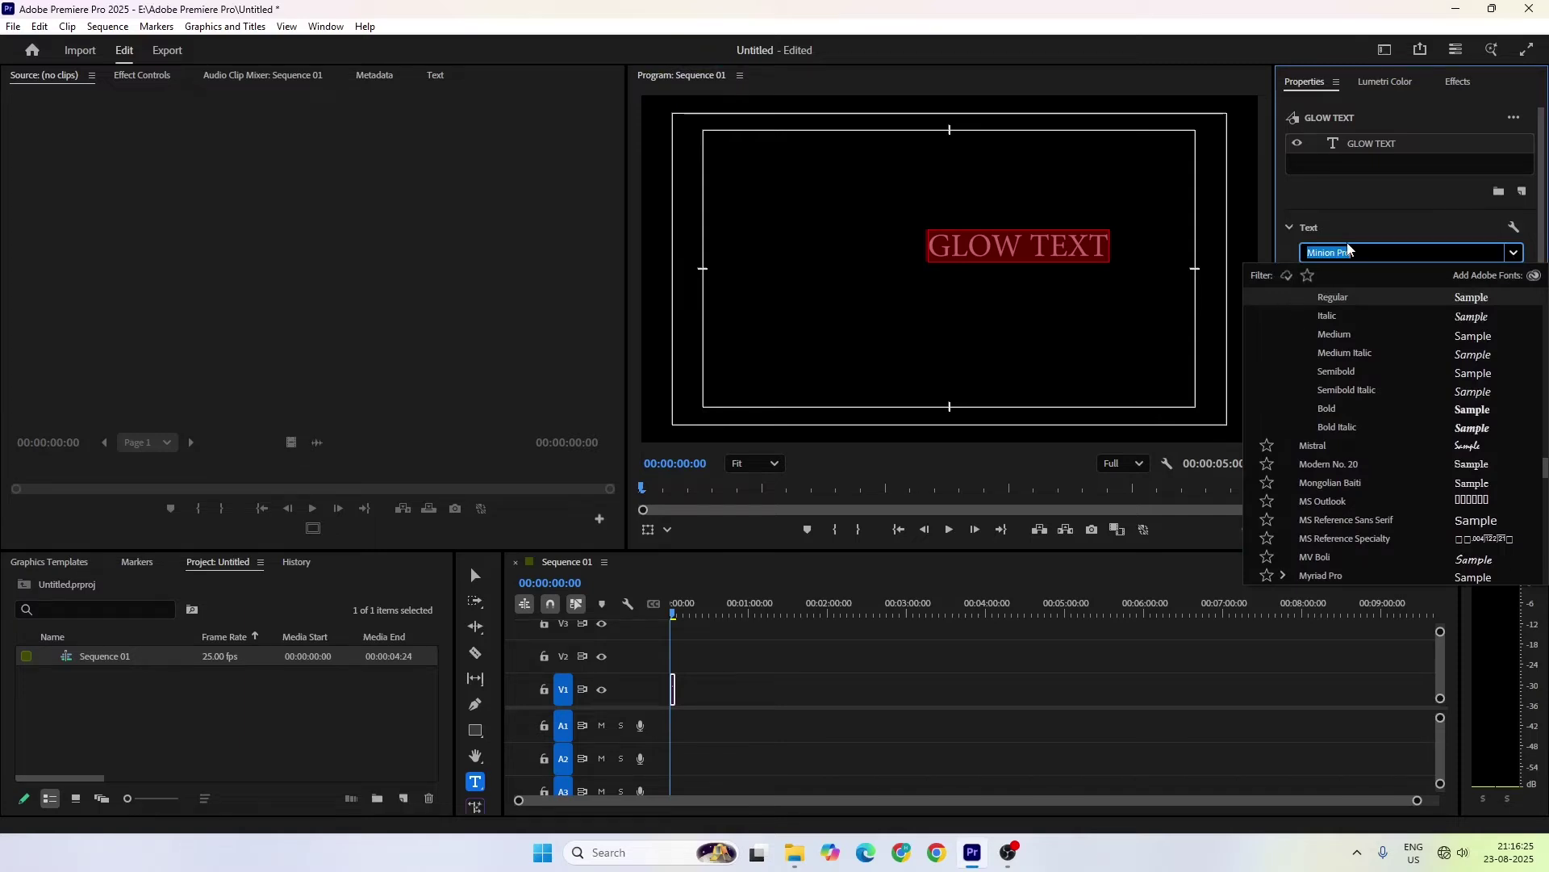
pyautogui.write('IMP')
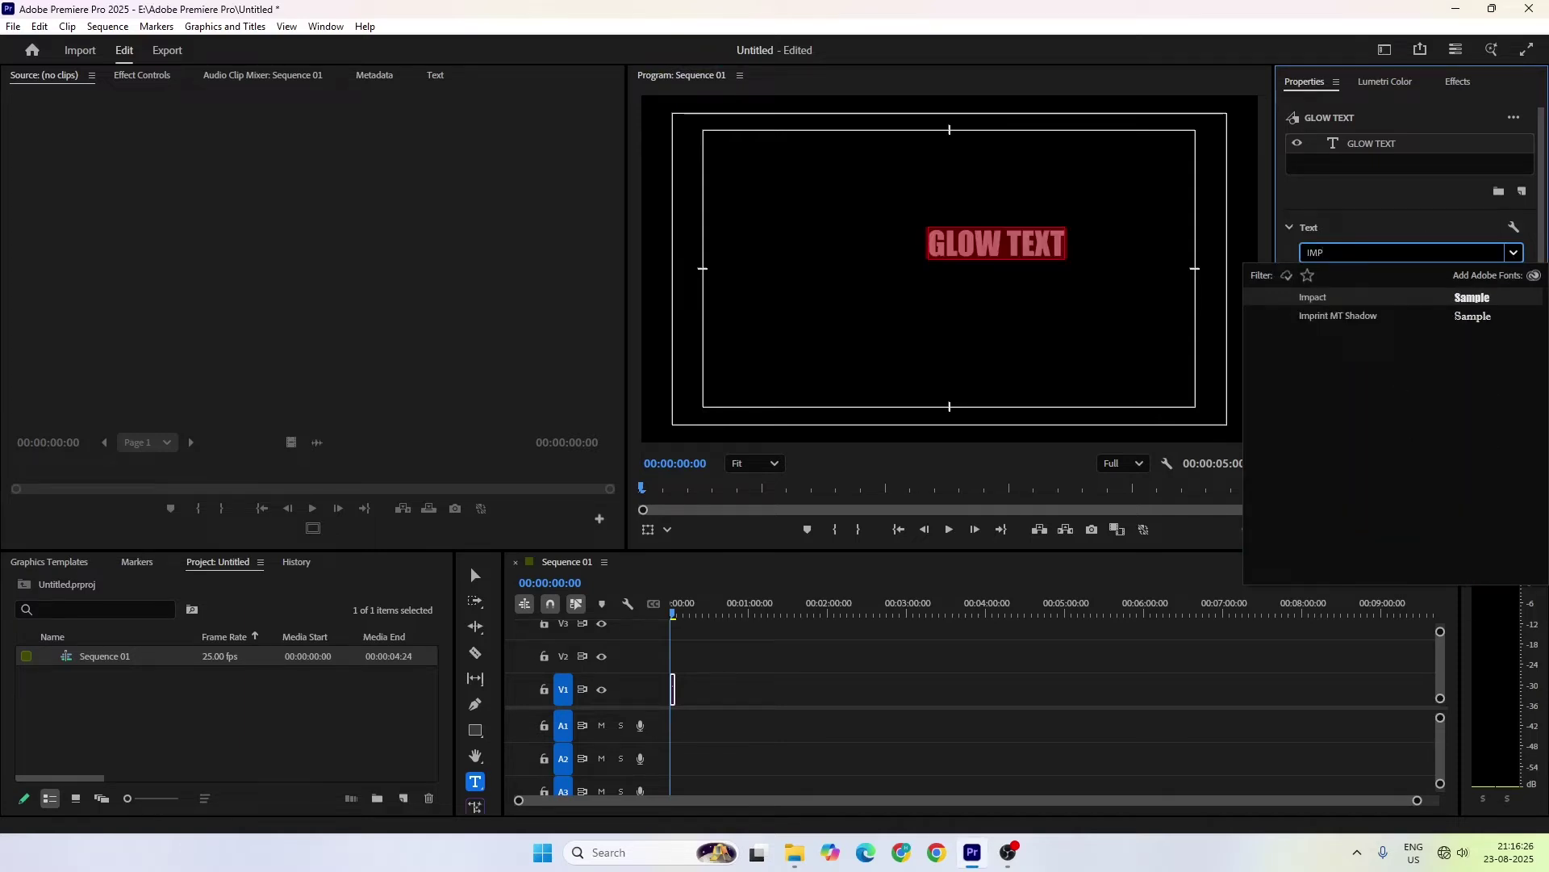
pyautogui.click(1331, 300)
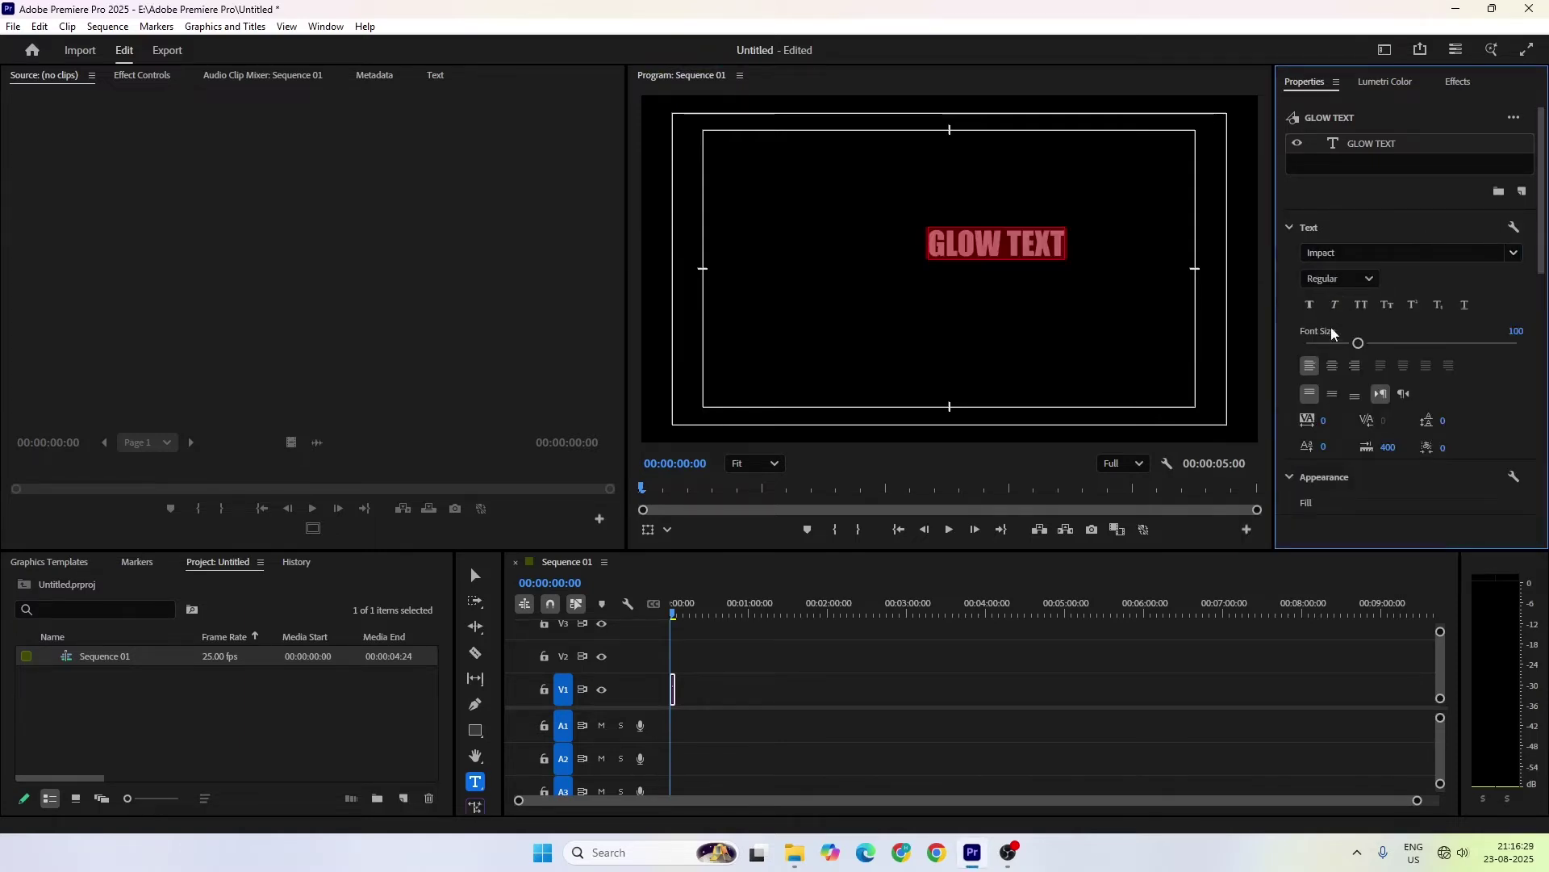
# Format the title with faux bold, font size 159, centred paragraph alignment and tracking 42.
pyautogui.click(1310, 304)
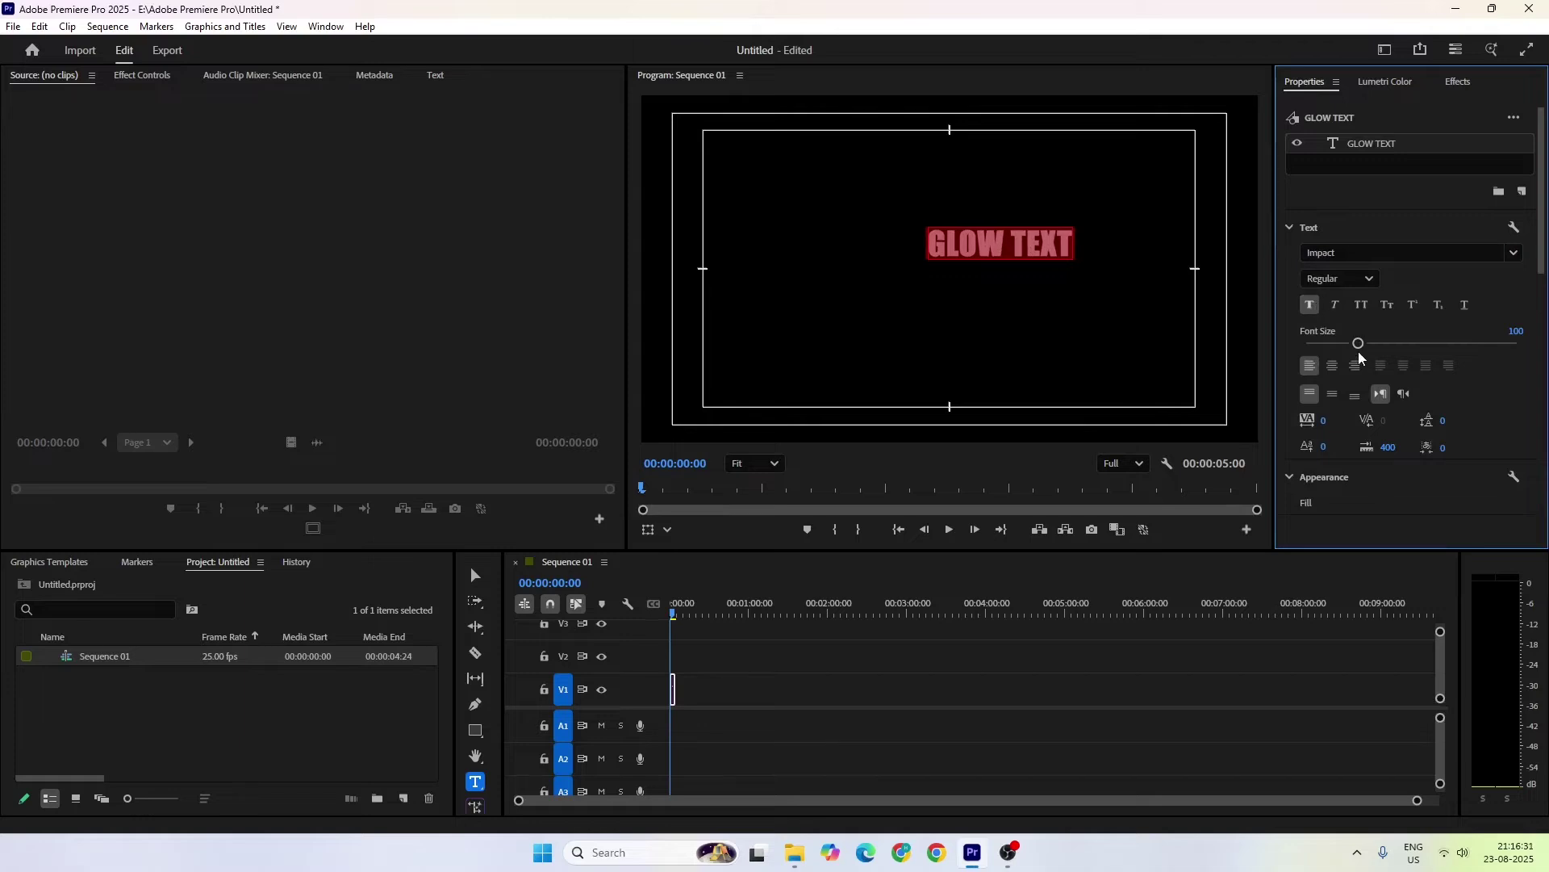
pyautogui.moveTo(1359, 344); pyautogui.dragTo(1390, 349)
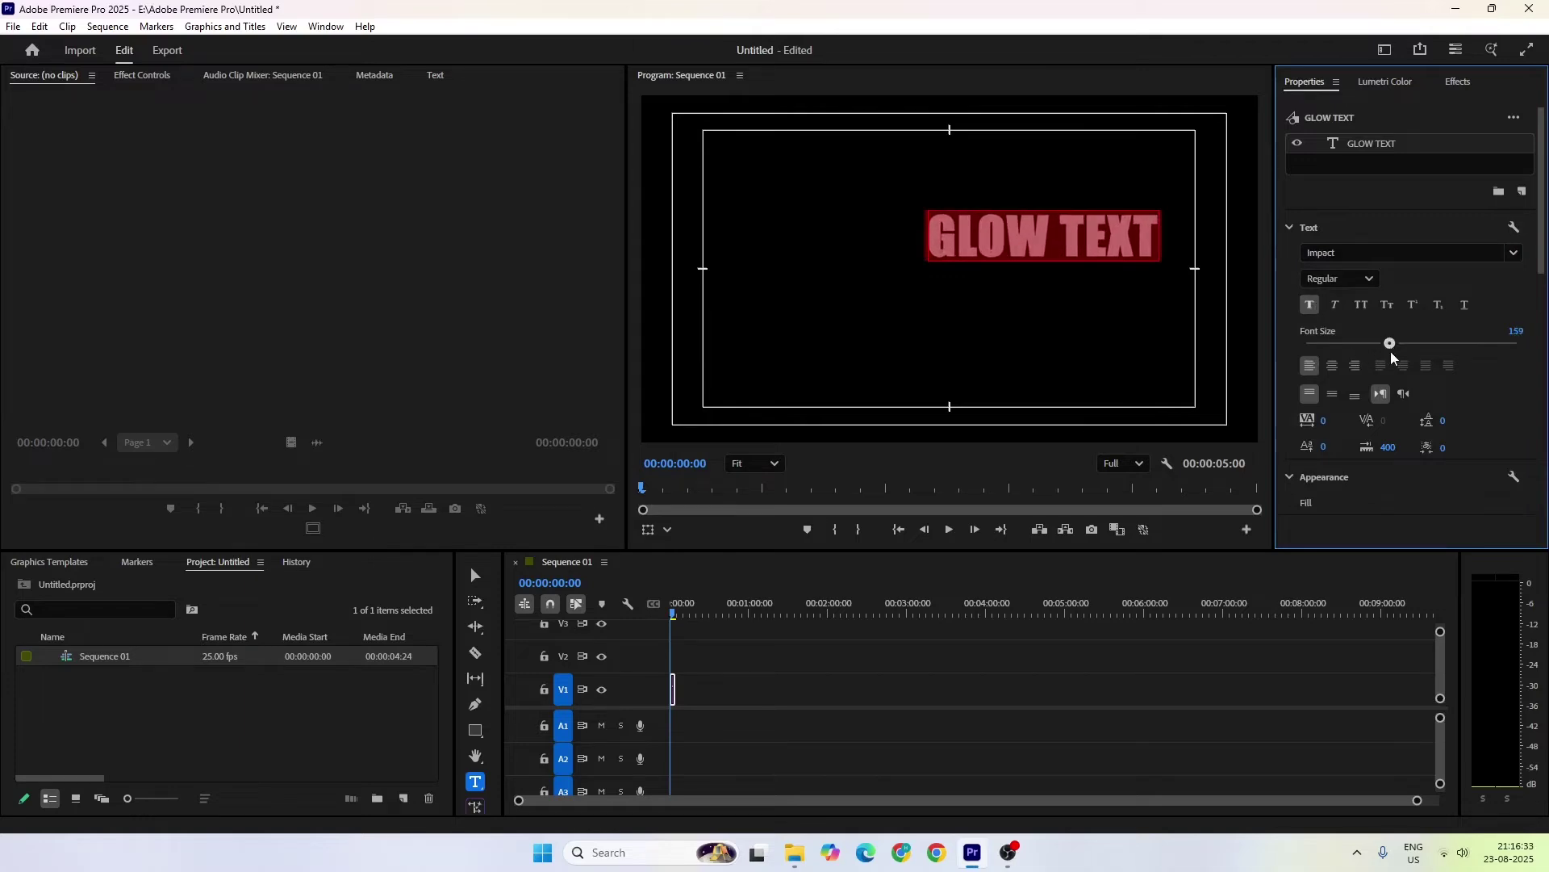
pyautogui.click(1334, 368)
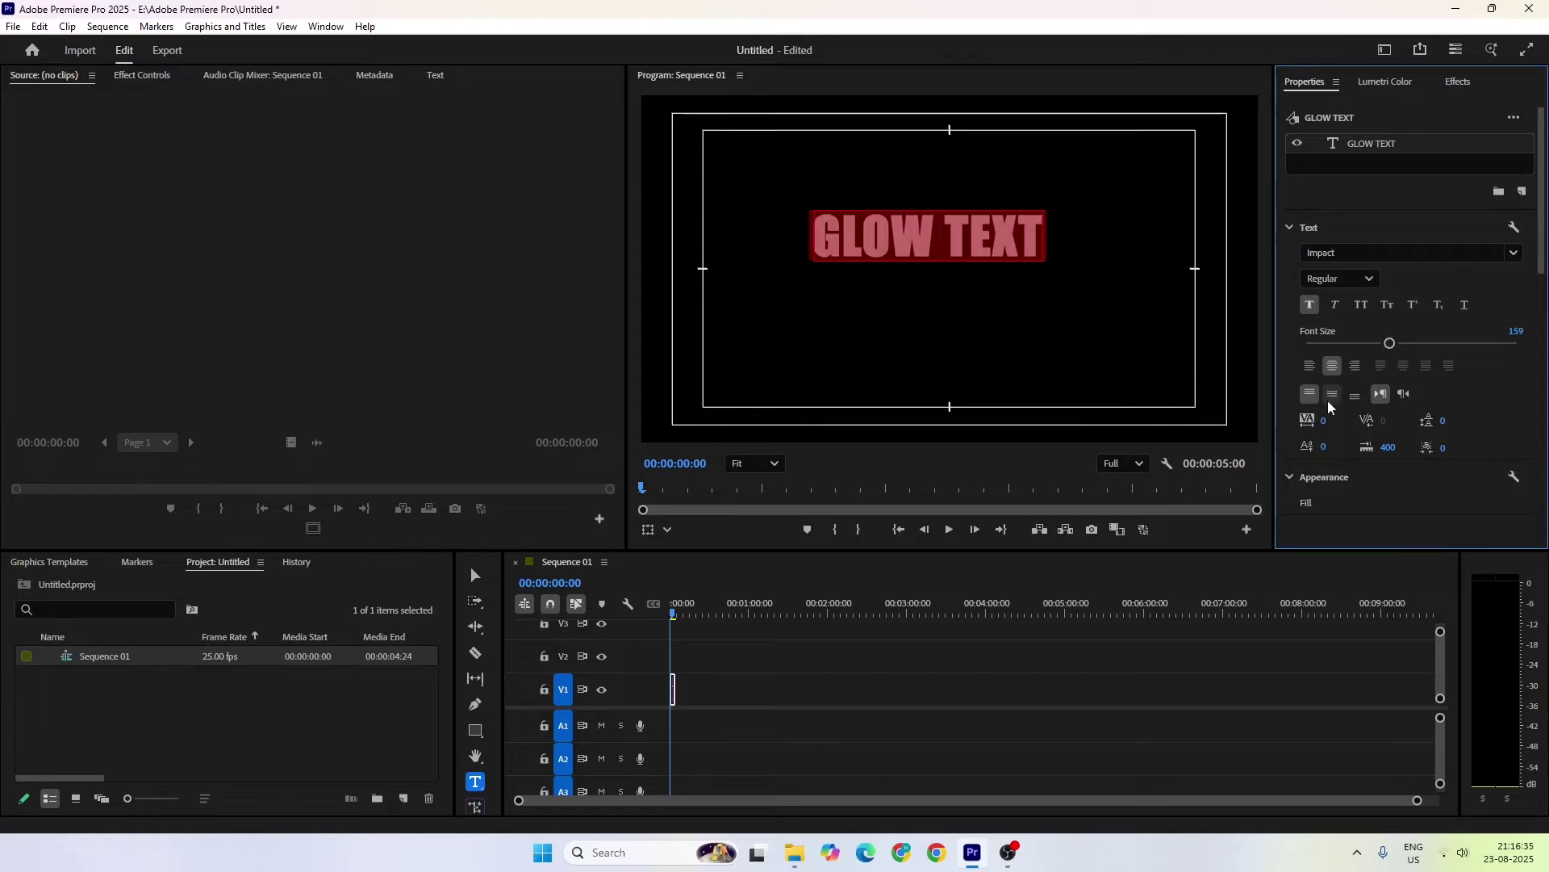
pyautogui.moveTo(1323, 420); pyautogui.dragTo(1364, 421)
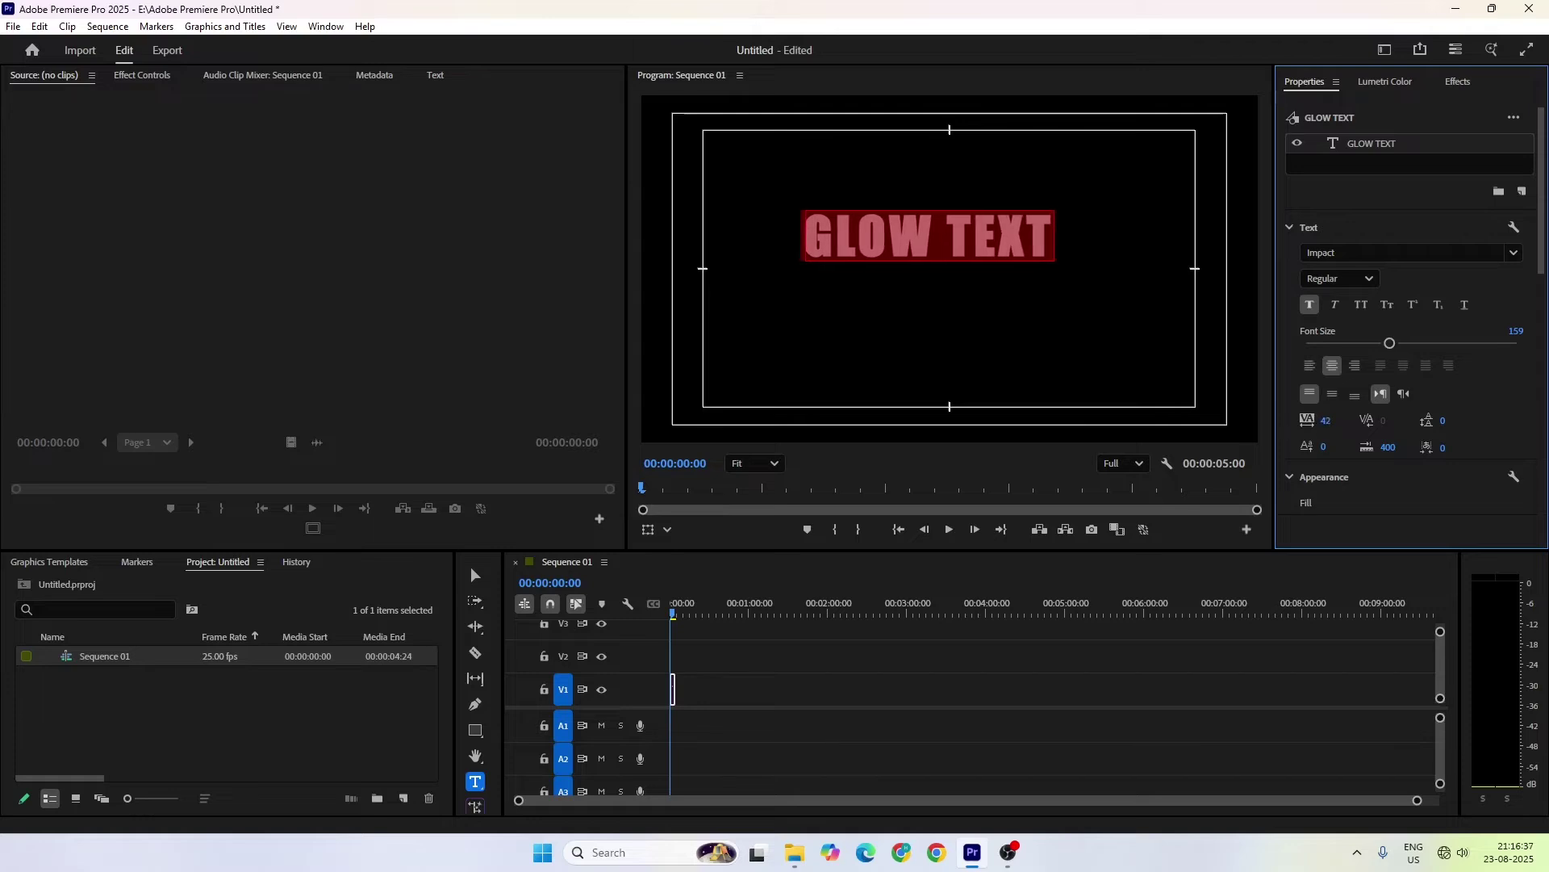
# Centre the title horizontally and vertically in the frame.
pyautogui.scroll(-3, 1345, 426)
pyautogui.scroll(-1, 1344, 430)
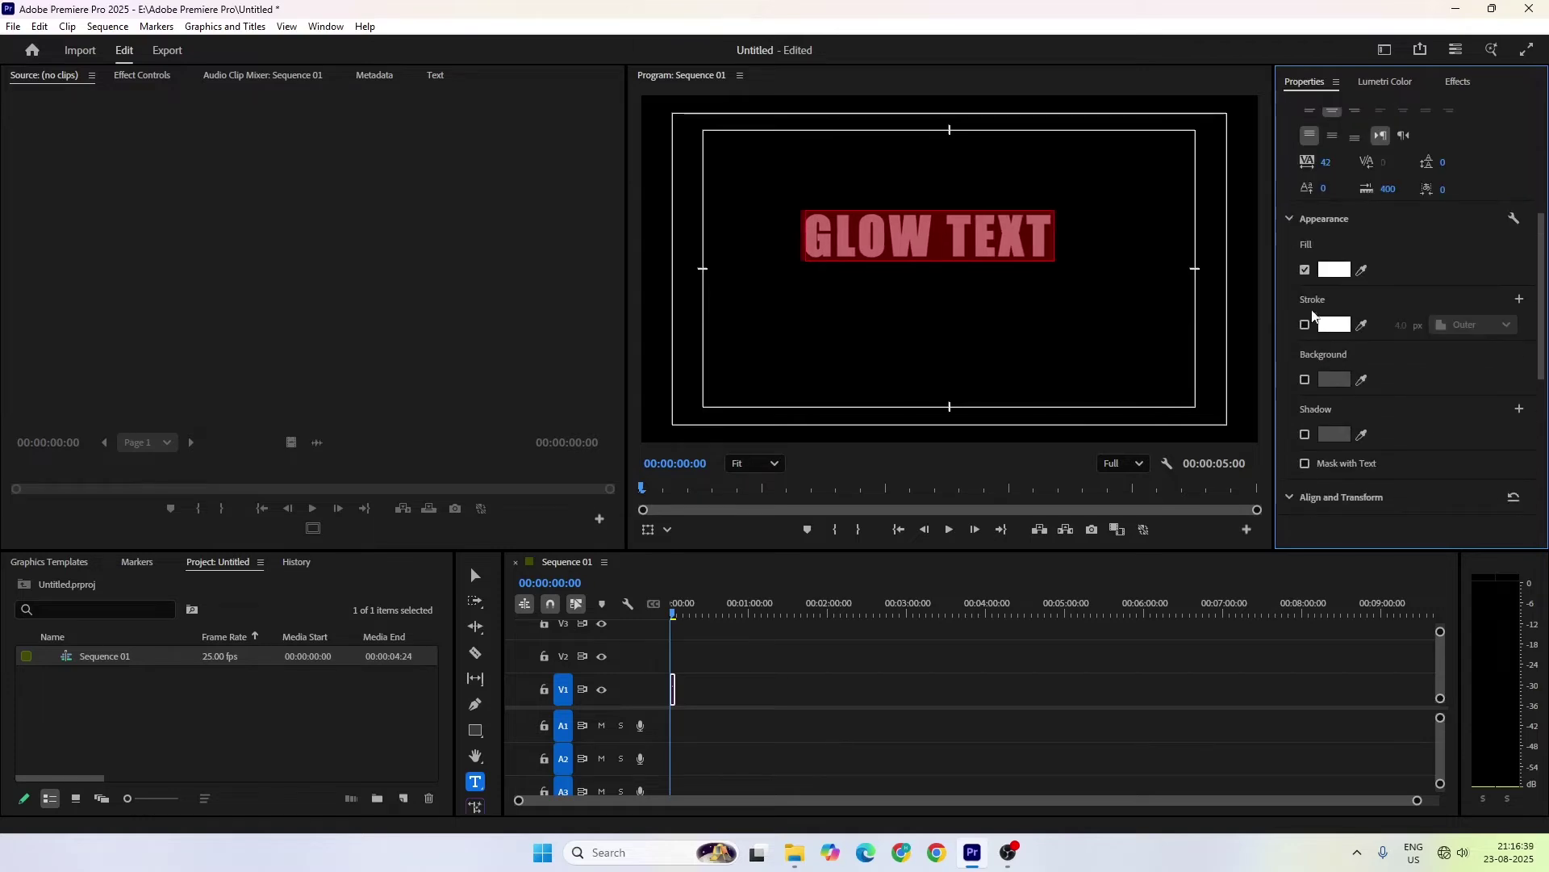
pyautogui.scroll(-5, 1391, 398)
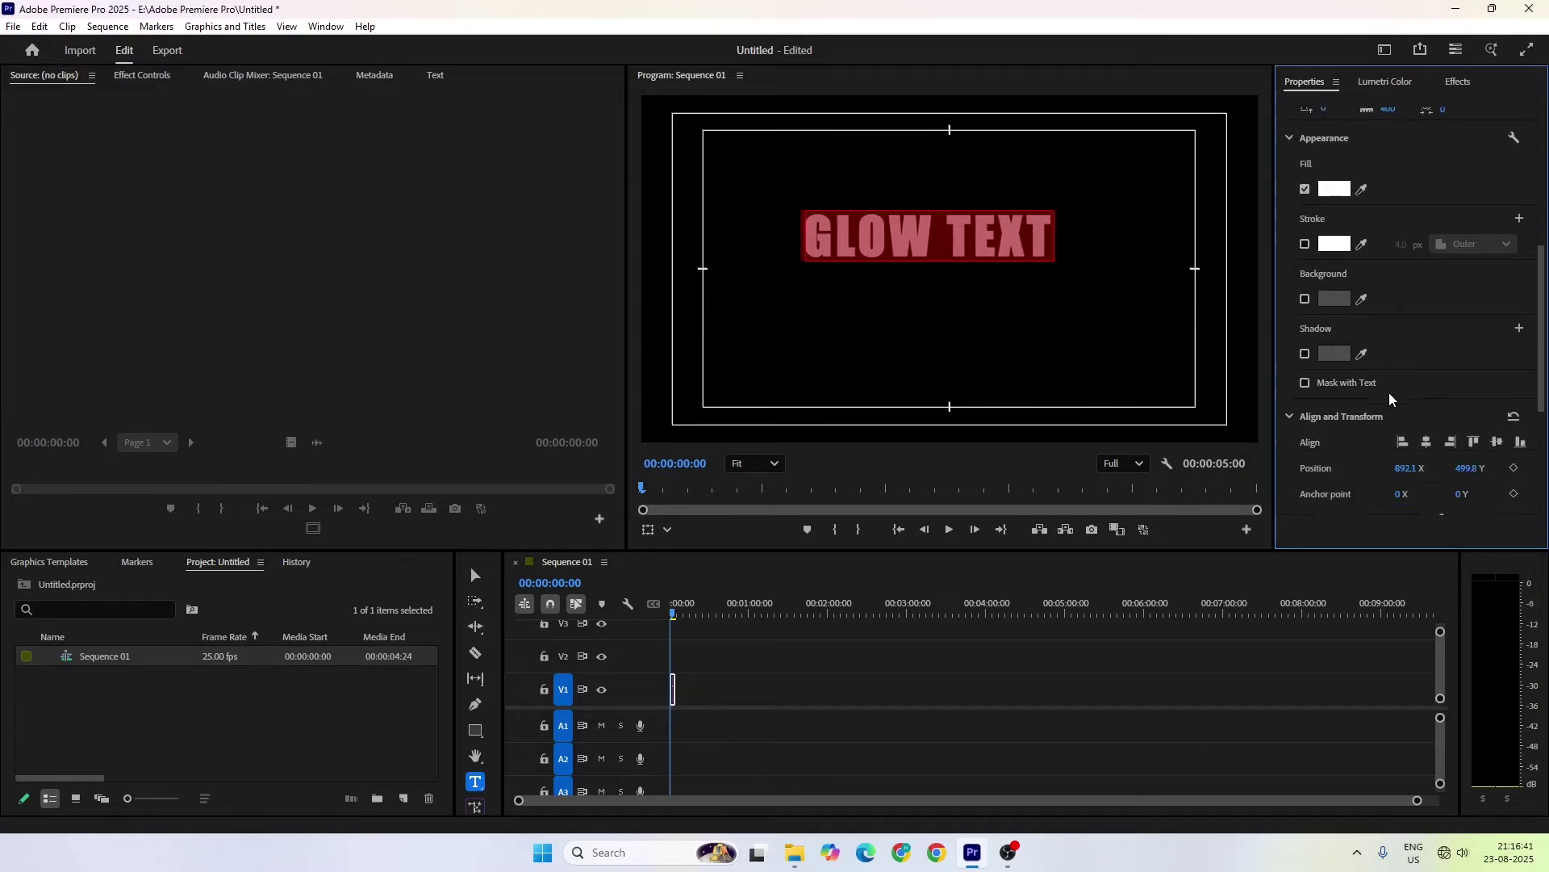
pyautogui.click(1426, 360)
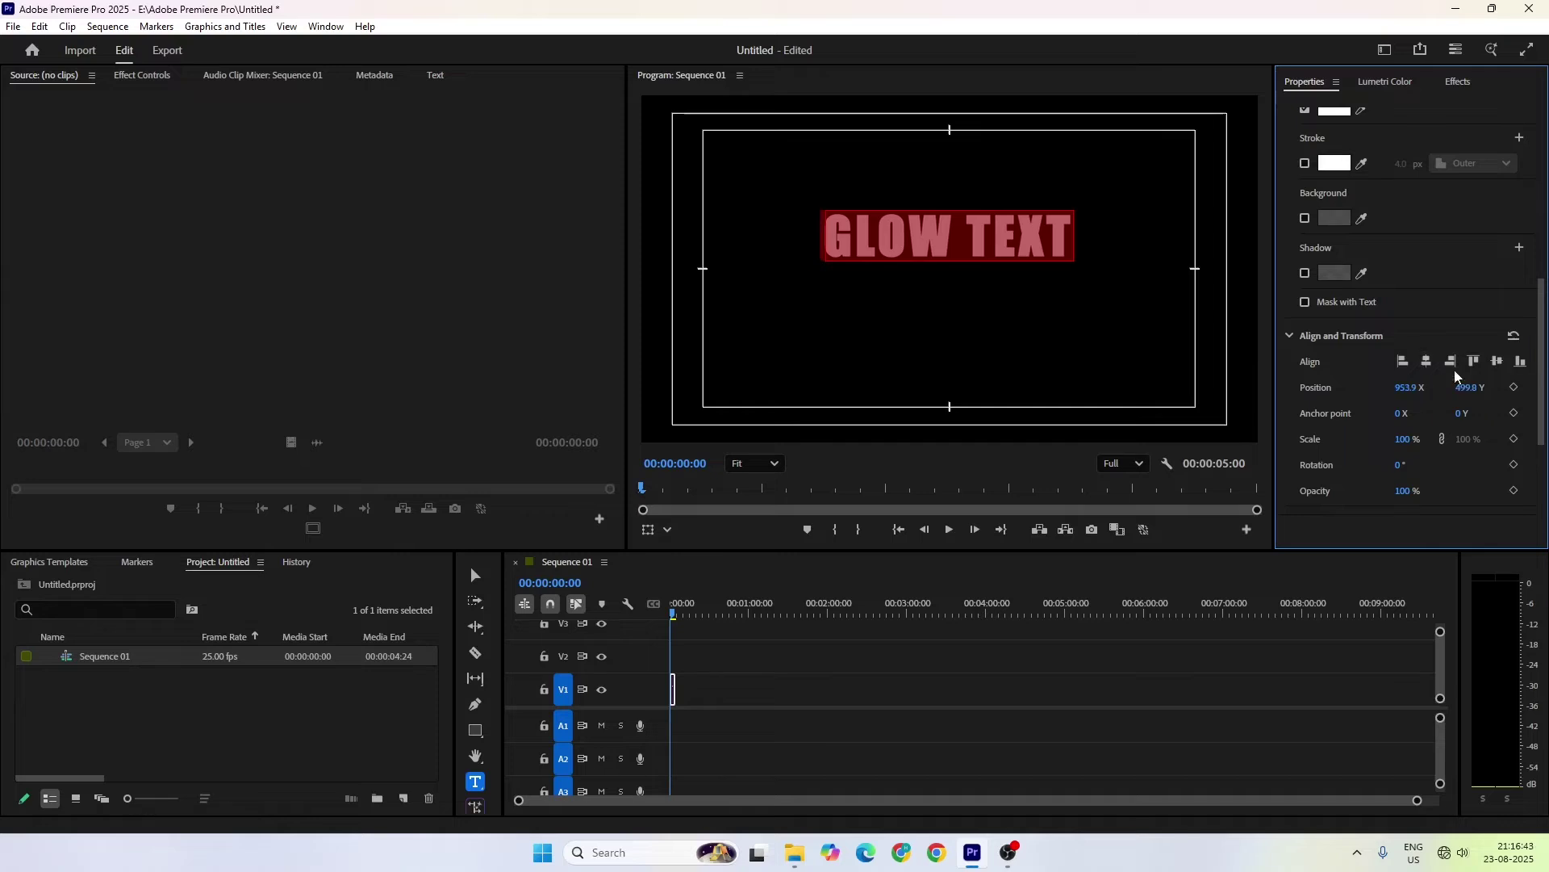
pyautogui.click(1499, 363)
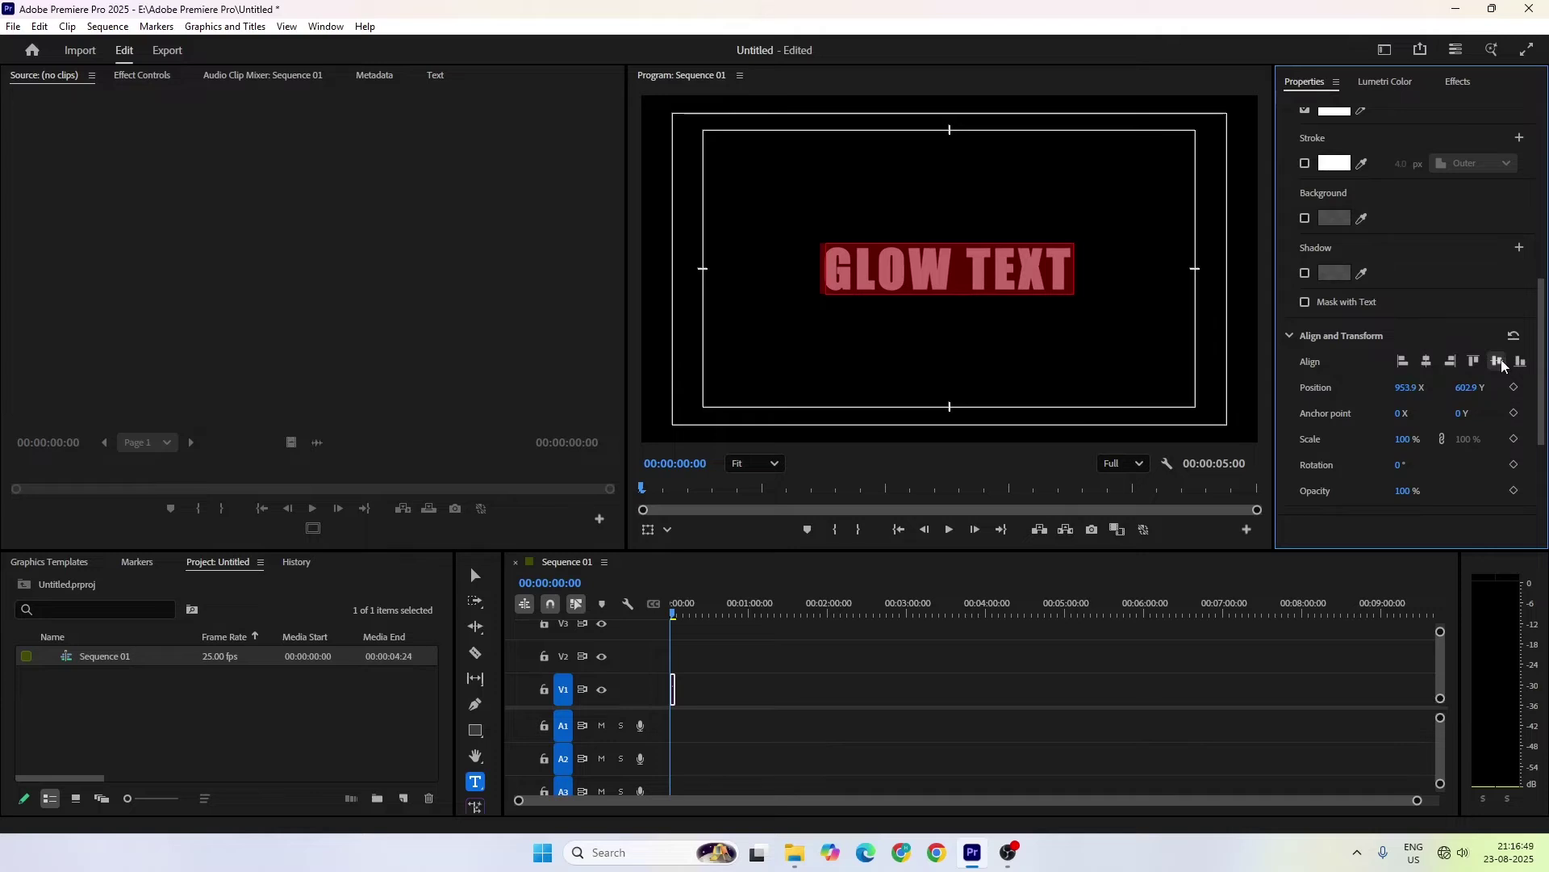
# Find the Drop Shadow video effect and apply it to the GLOW TEXT clip on V1.
pyautogui.moveTo(1418, 801); pyautogui.dragTo(1031, 820)
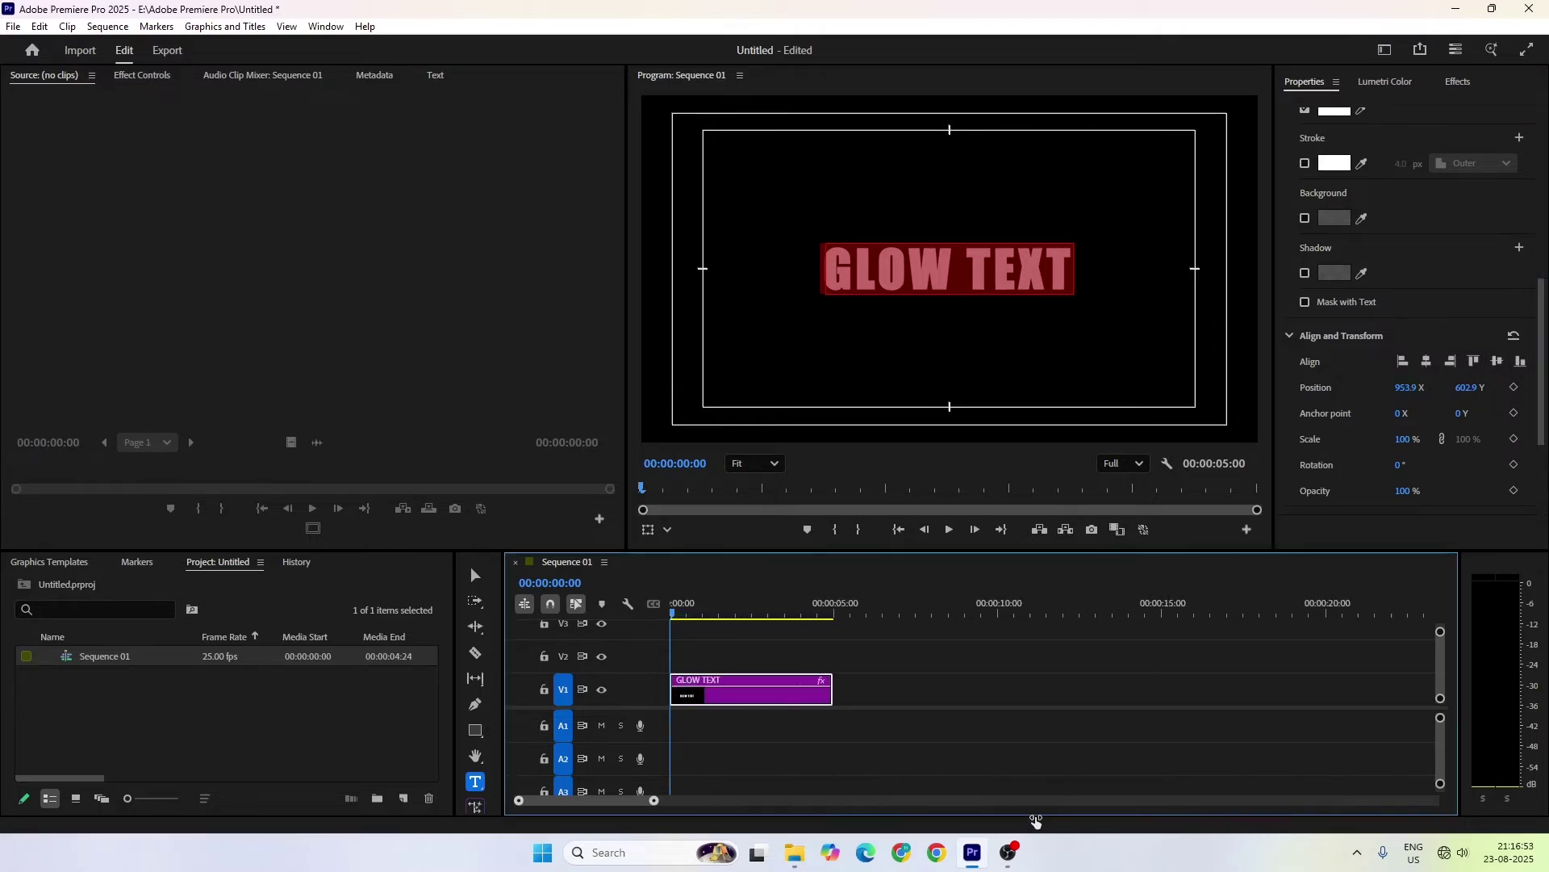
pyautogui.click(782, 613)
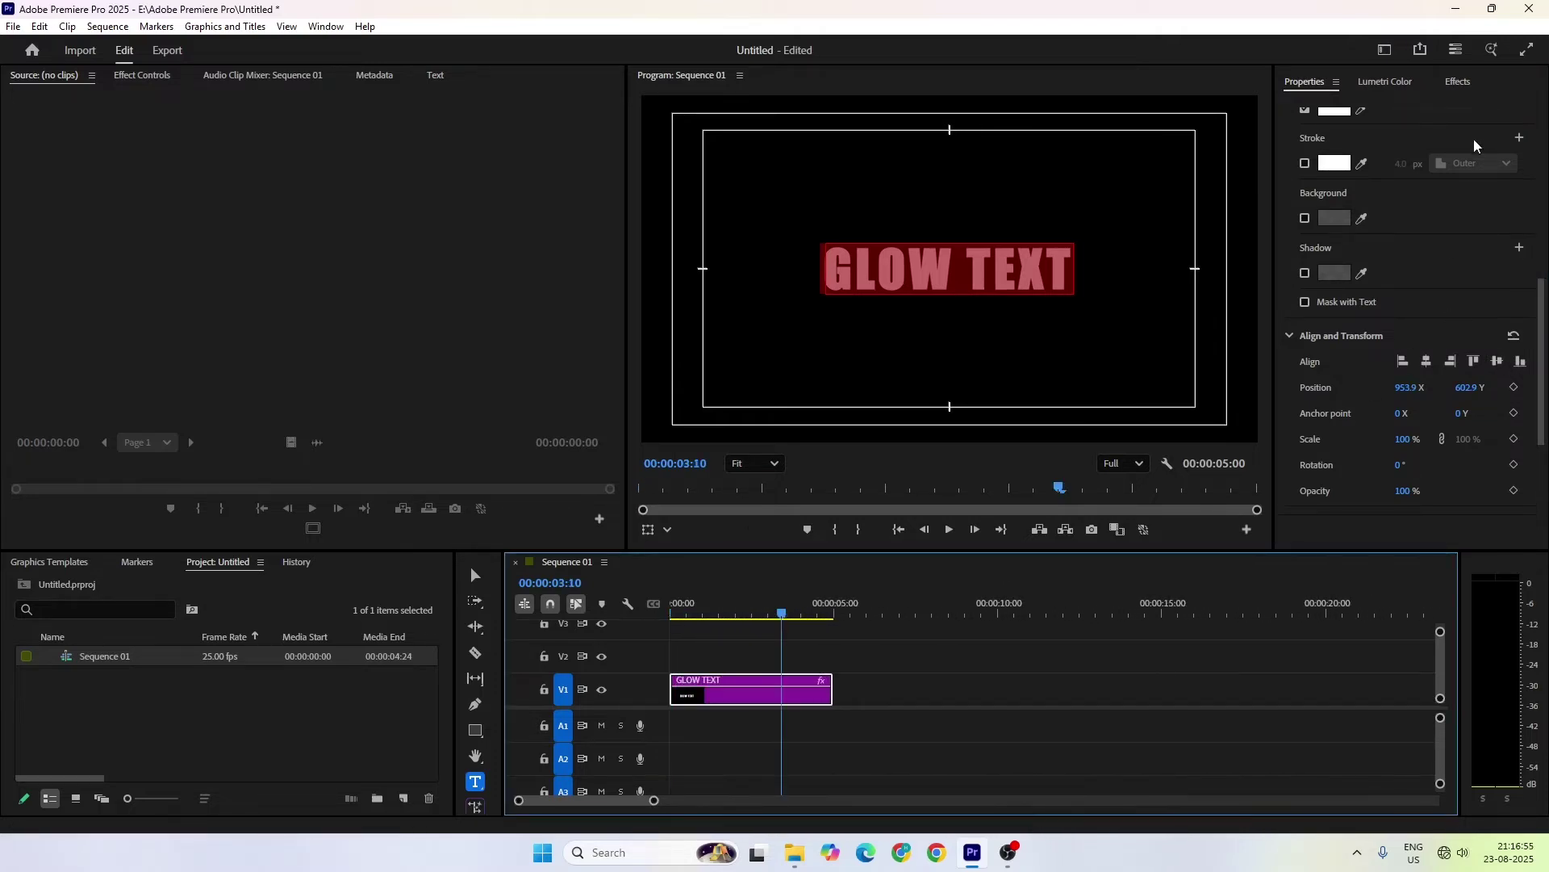
pyautogui.click(1456, 83)
pyautogui.click(1372, 114)
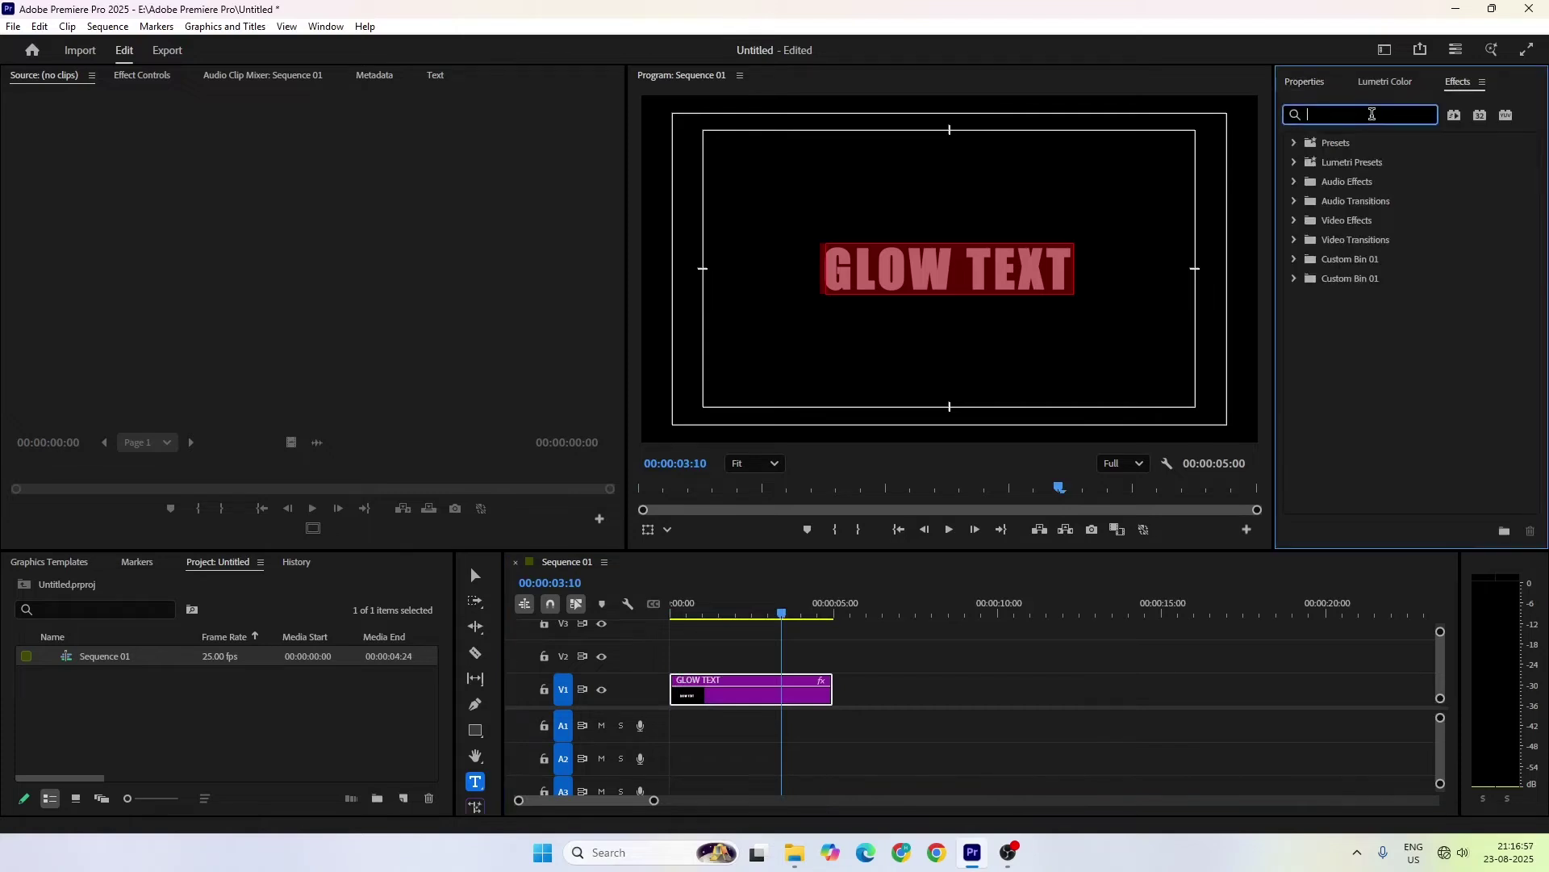
pyautogui.write('DROP')
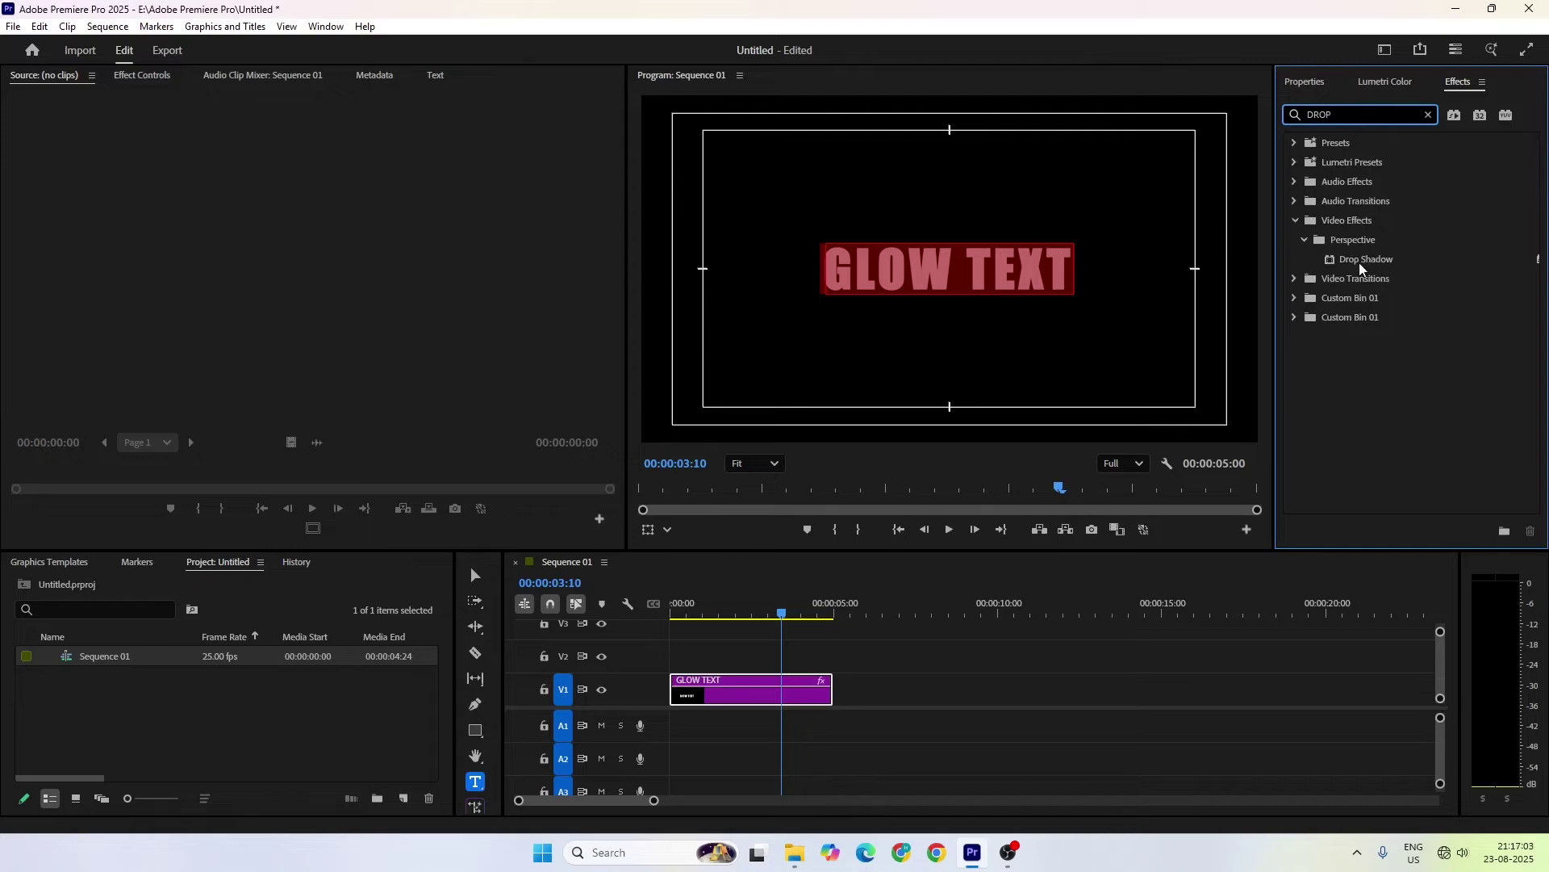
pyautogui.moveTo(1348, 266); pyautogui.dragTo(743, 692)
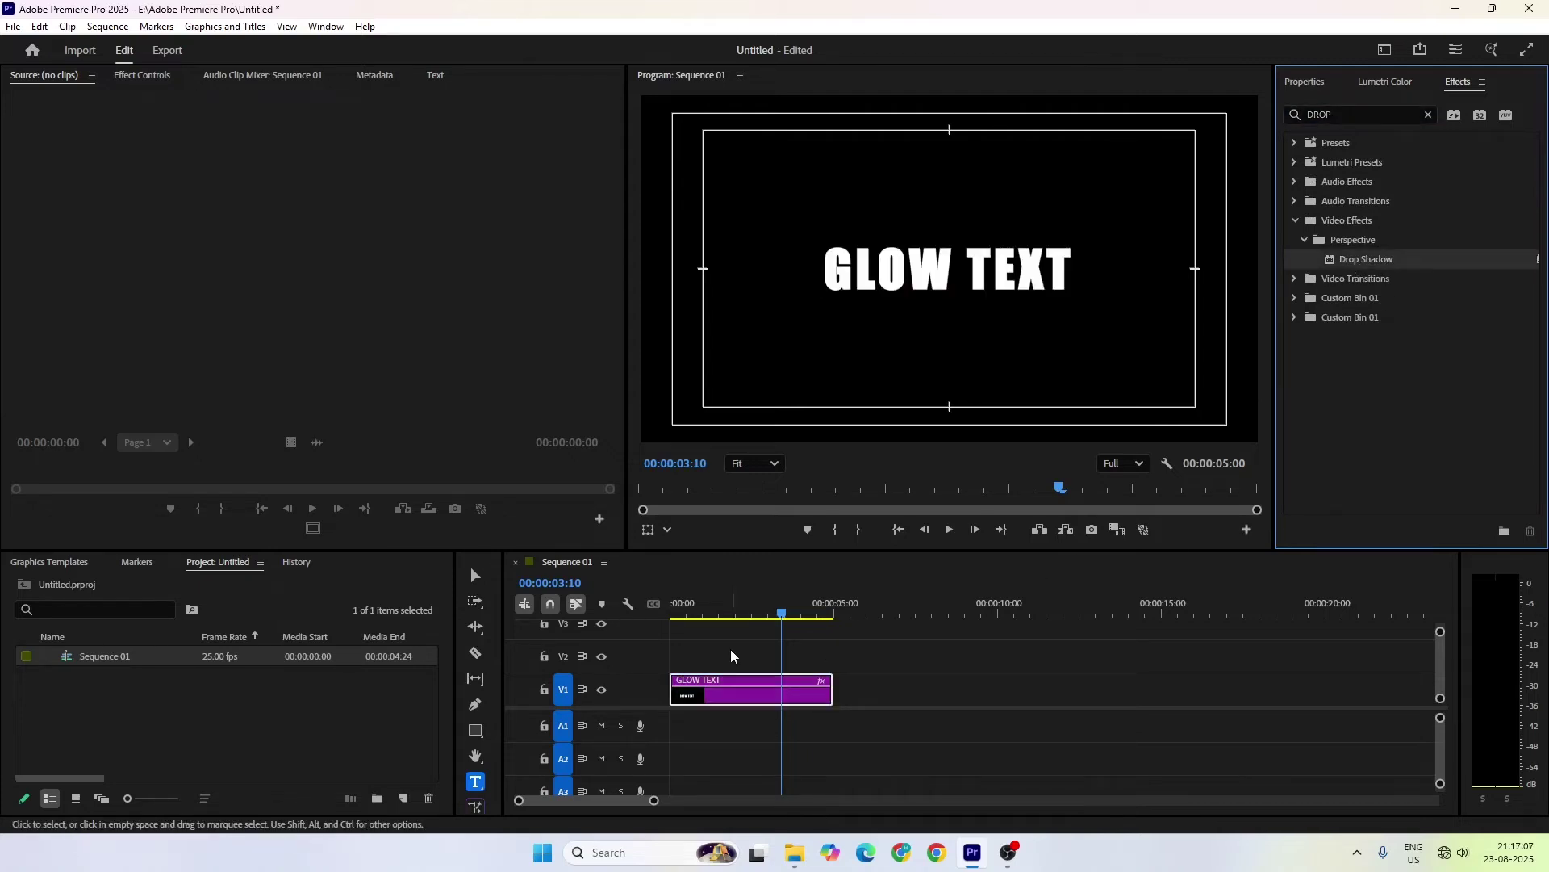
# Return the playhead to the clip's start and set the drop shadow colour to white (FFFFFF).
pyautogui.click(158, 78)
pyautogui.moveTo(531, 111); pyautogui.dragTo(371, 117)
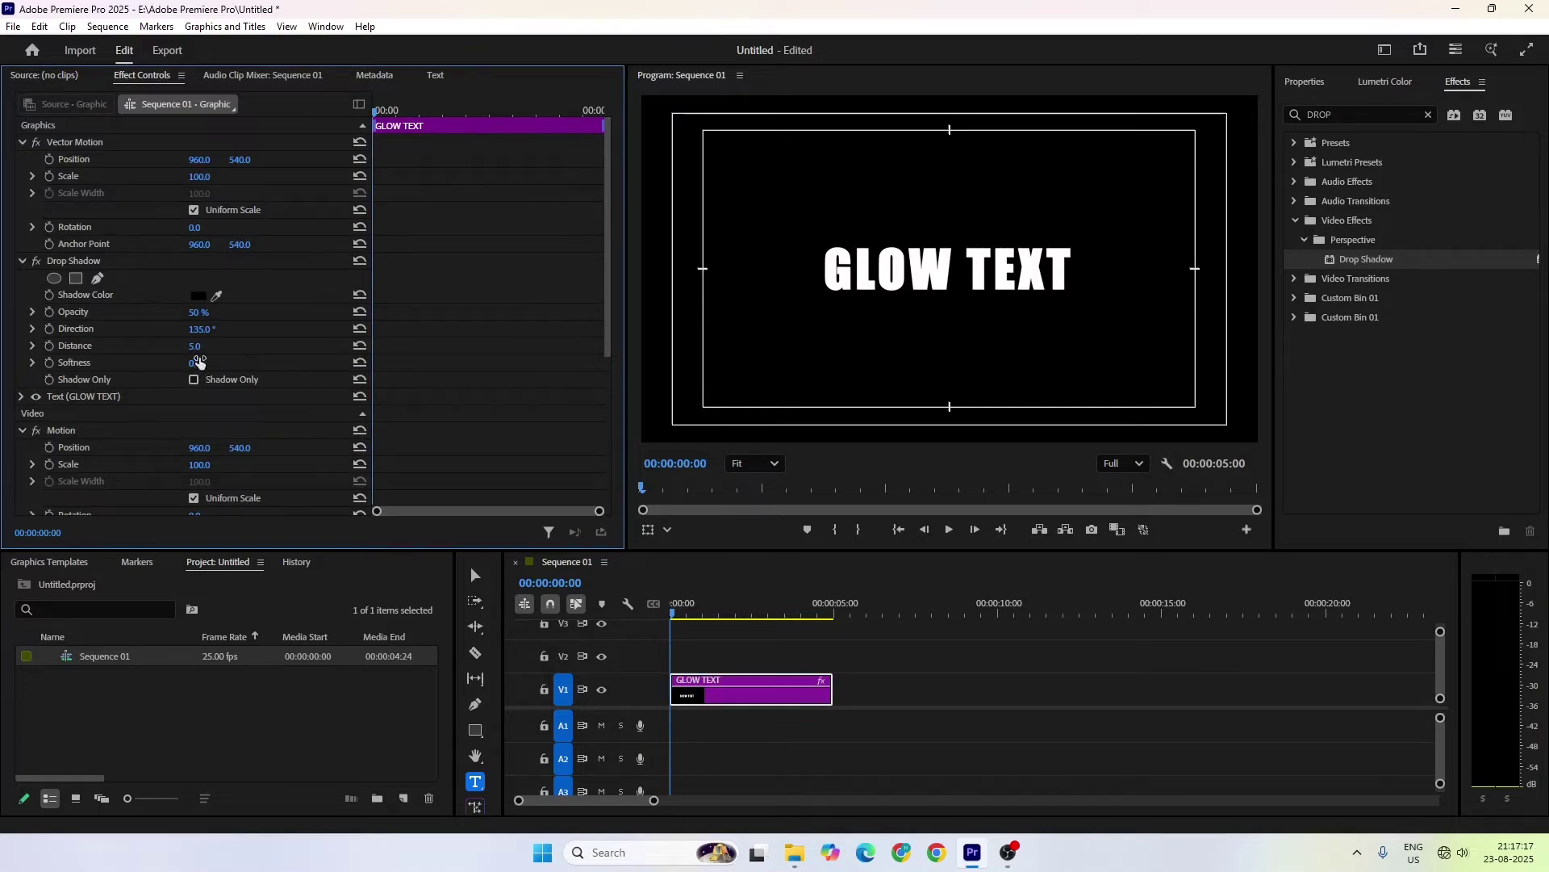
pyautogui.click(199, 296)
pyautogui.click(581, 507)
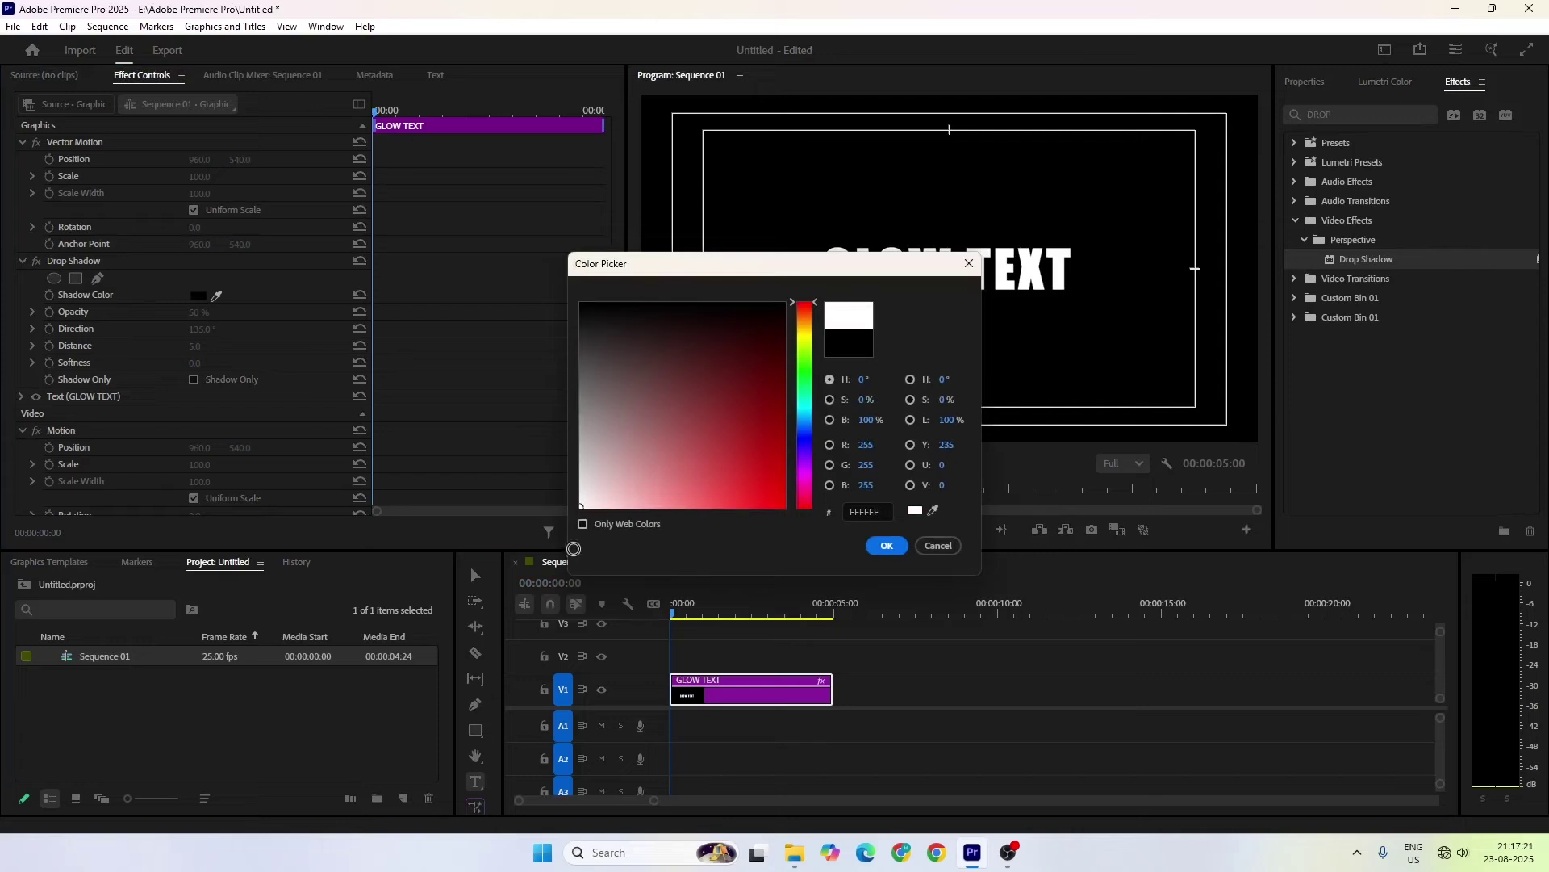
pyautogui.click(887, 546)
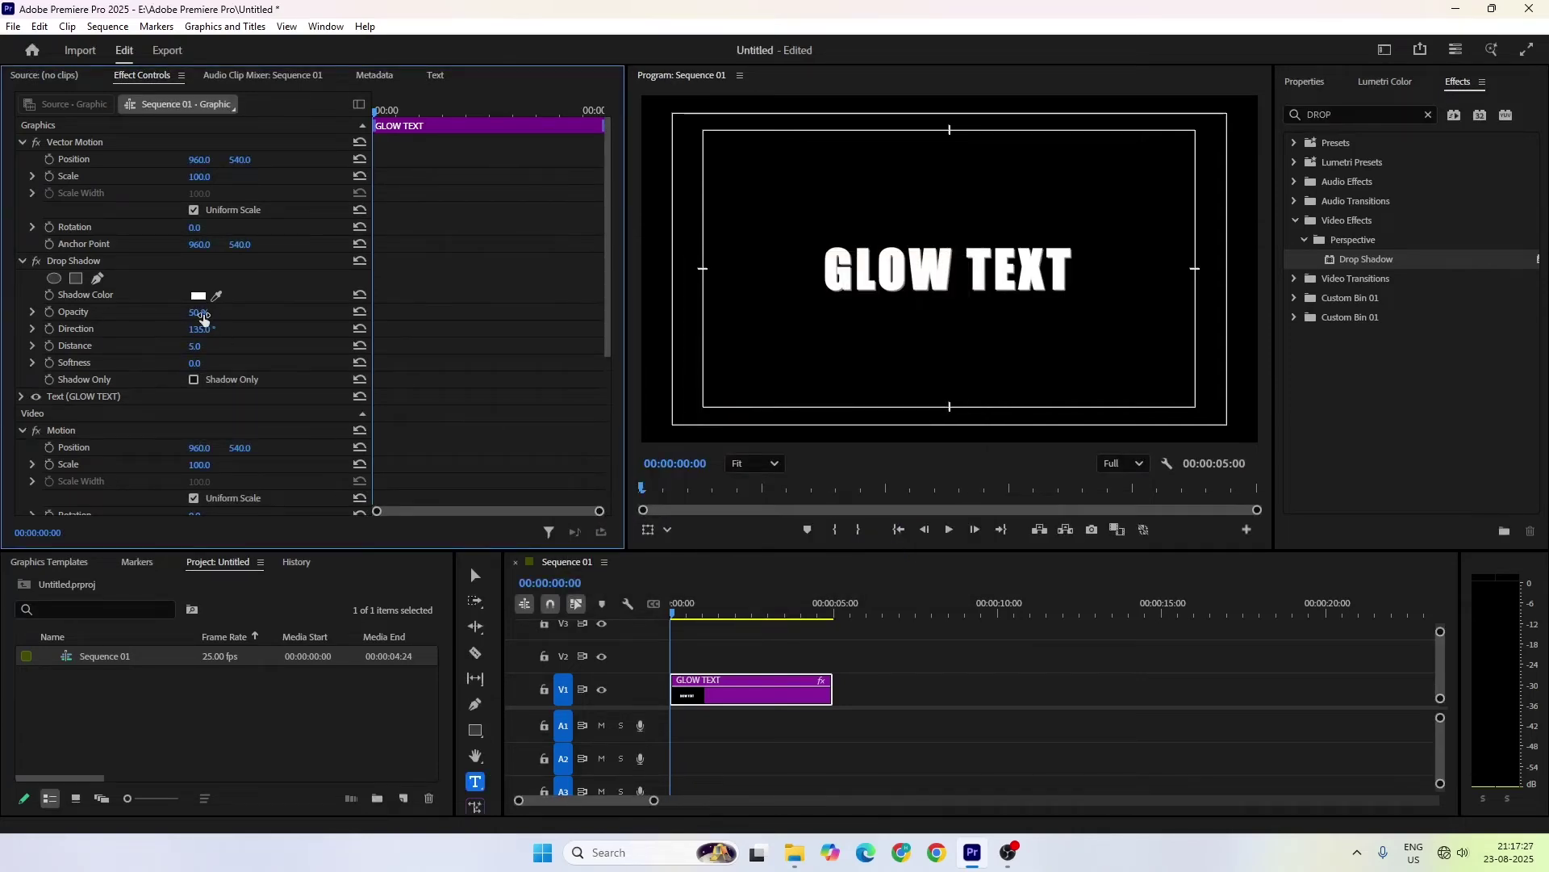
# Set the drop shadow's distance to 0 and its softness to 10.
pyautogui.click(195, 346)
pyautogui.write('0')
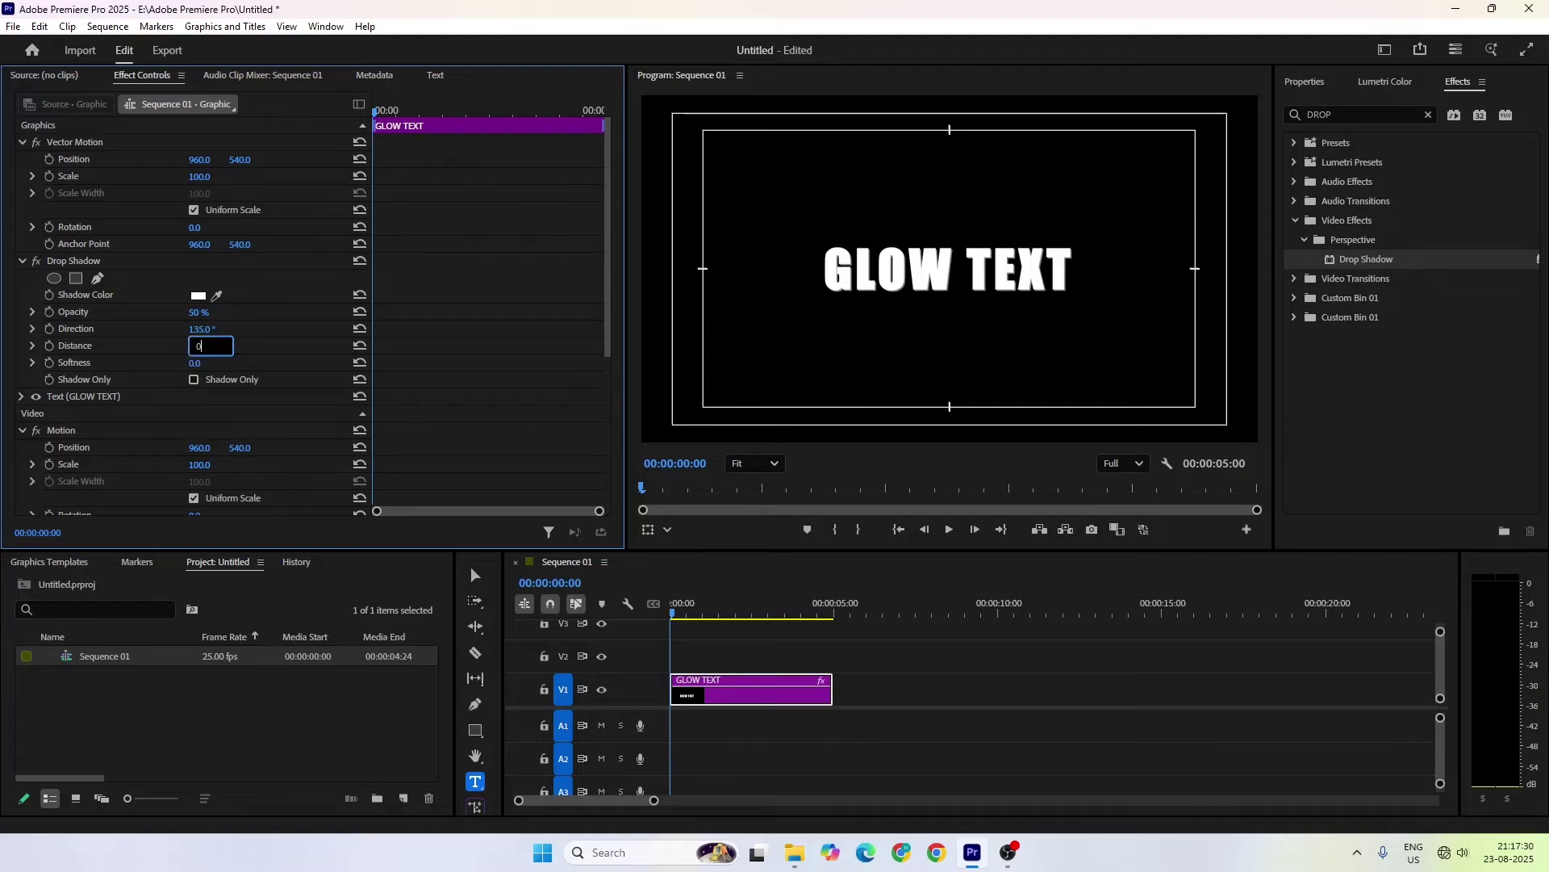
pyautogui.click(208, 362)
pyautogui.write('10')
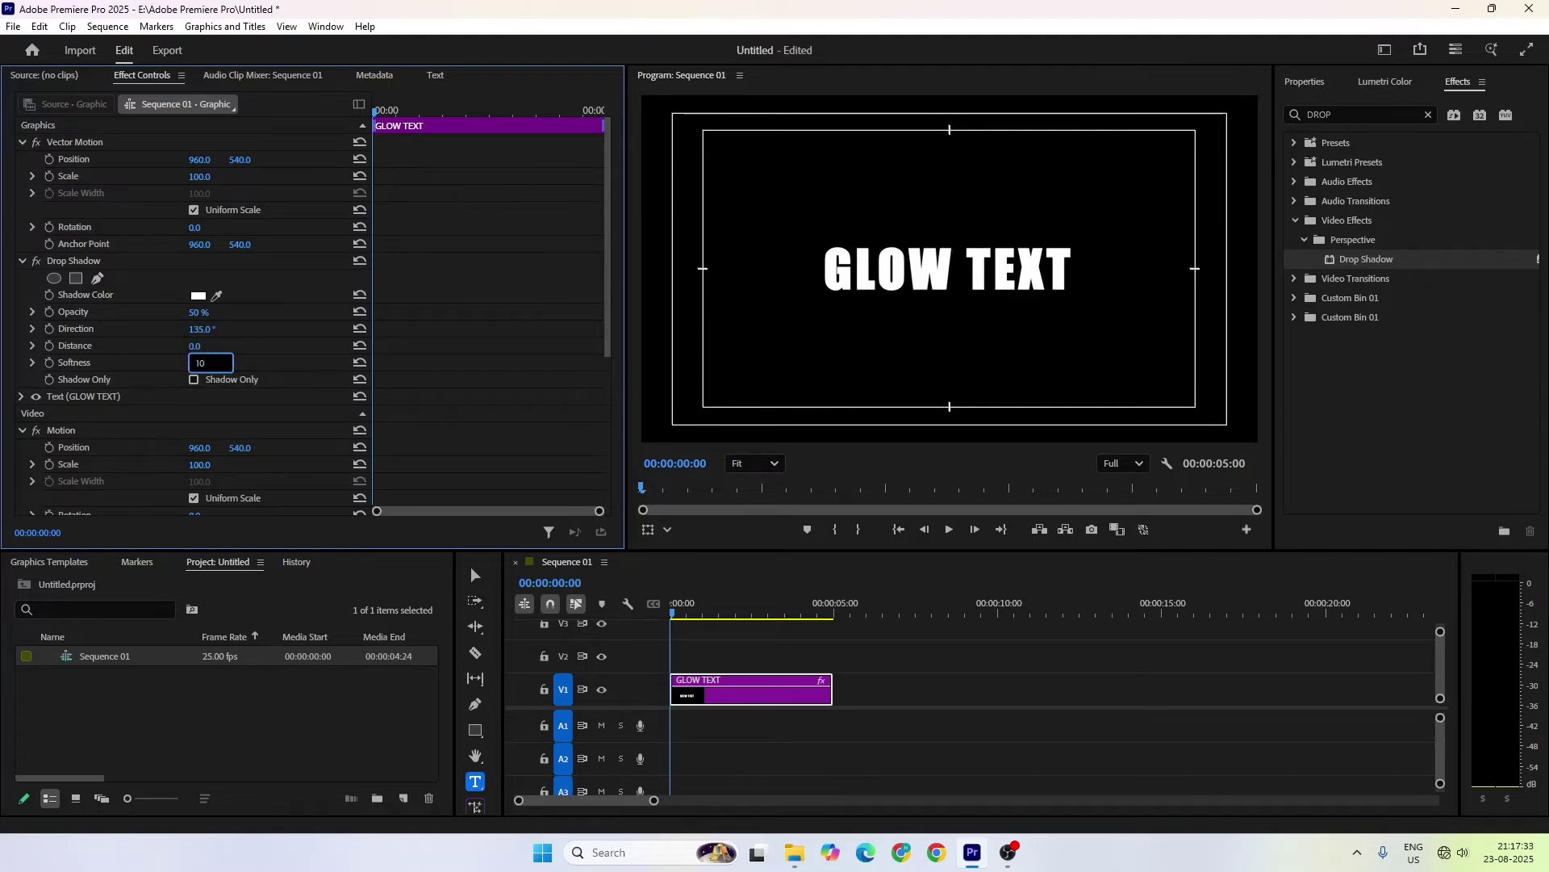
pyautogui.press('Return')
# Duplicate the Drop Shadow effect on the clip and set one copy's softness to 20.
pyautogui.click(95, 267)
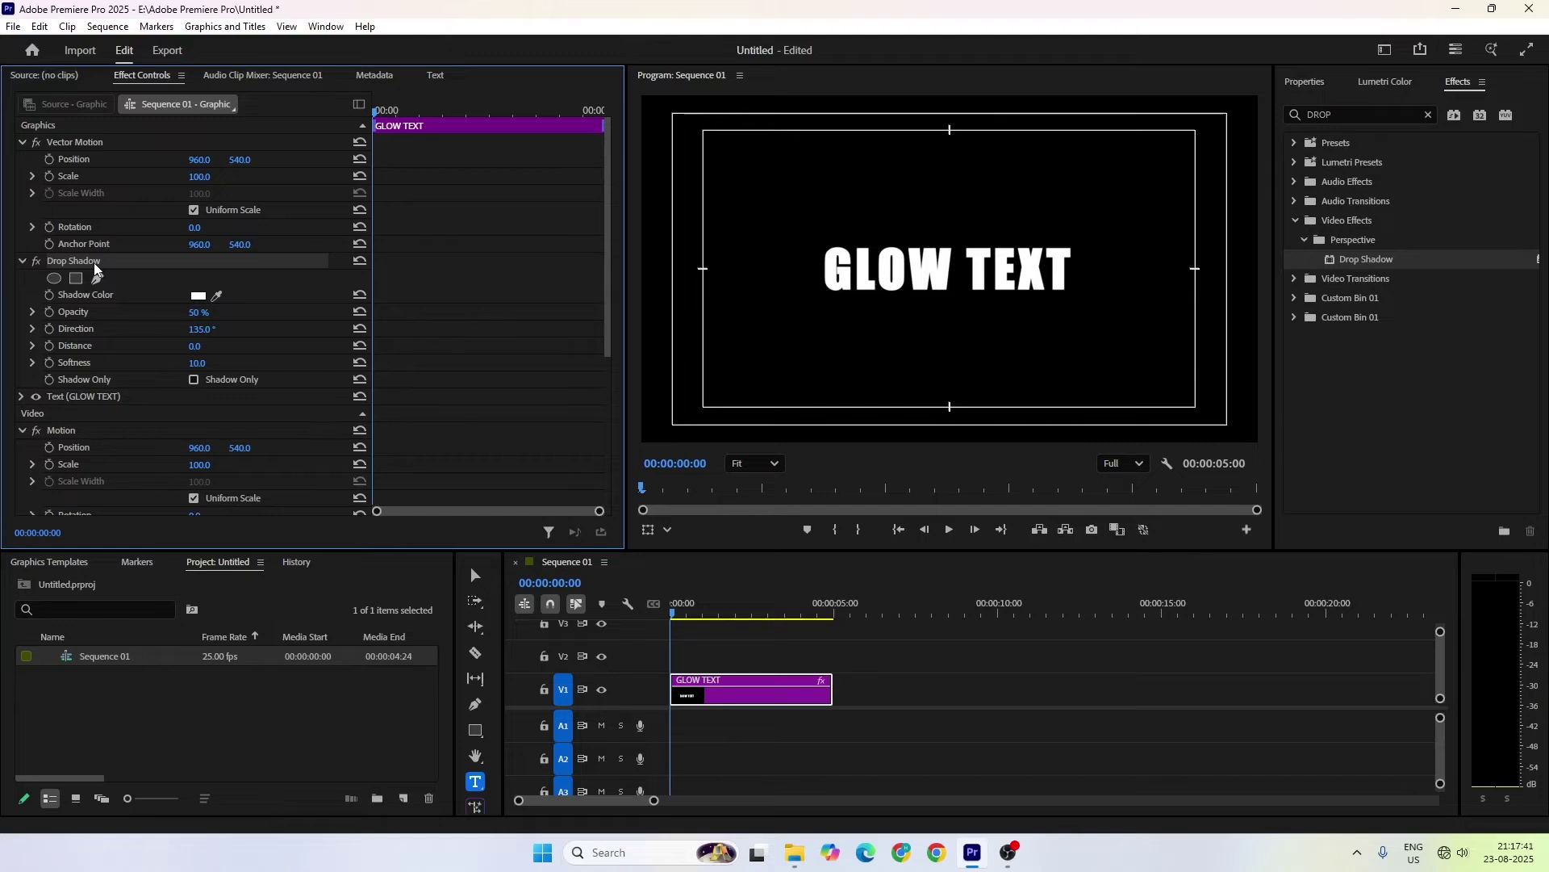
pyautogui.hotkey('ctrl', 'c')
pyautogui.hotkey('ctrl', 'v')
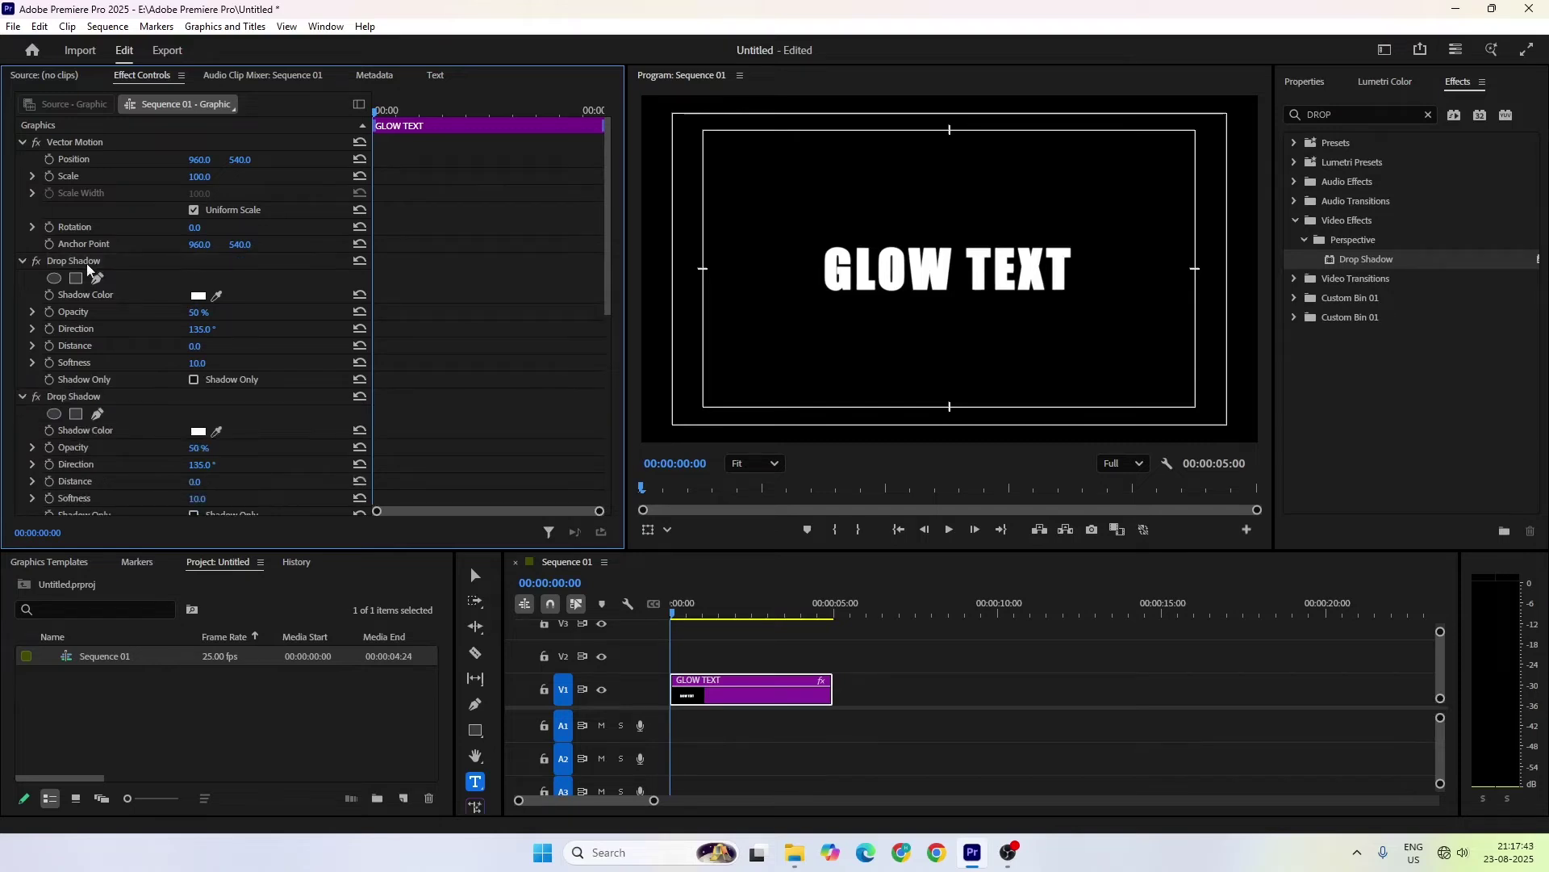
pyautogui.scroll(-2, 108, 408)
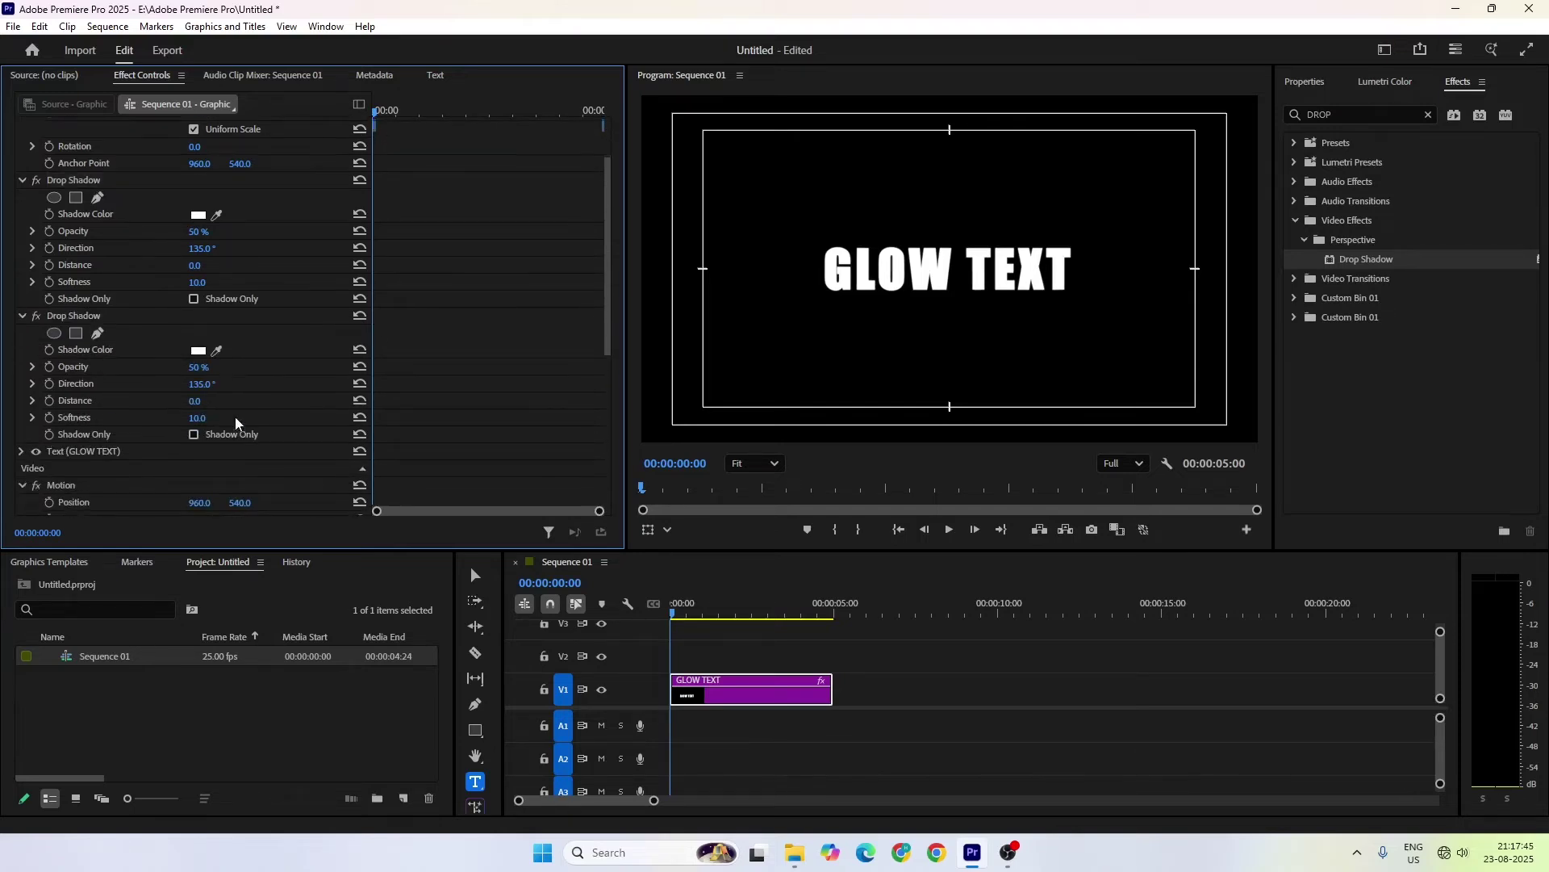
pyautogui.click(198, 417)
pyautogui.write('20')
pyautogui.press('Return')
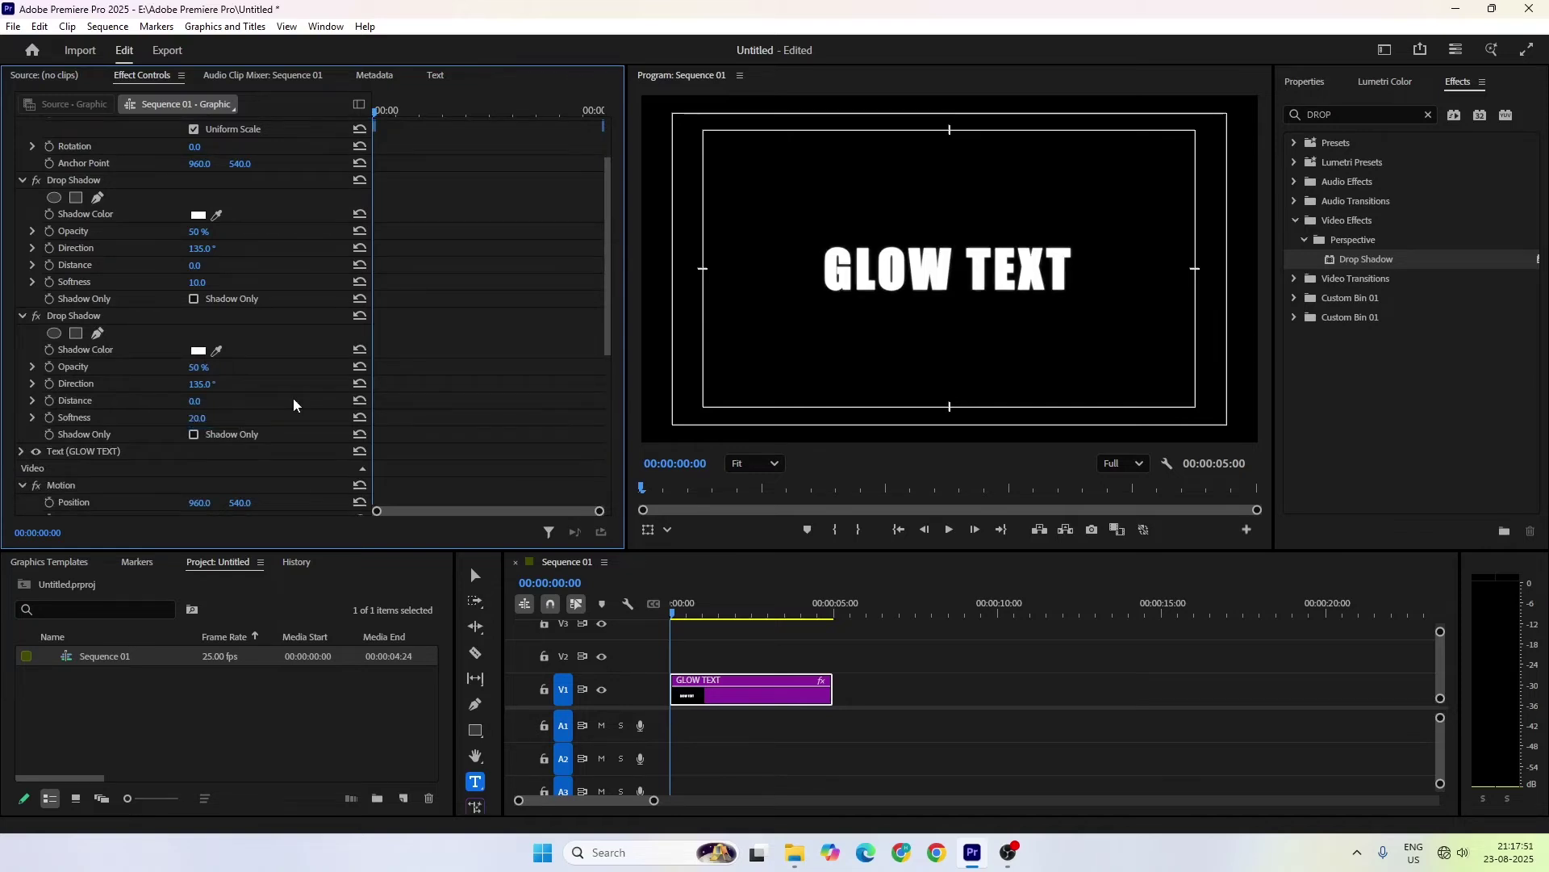
# Duplicate the Drop Shadow effect with softness 20 and set the lowest shadow's softness to 50.
pyautogui.click(94, 317)
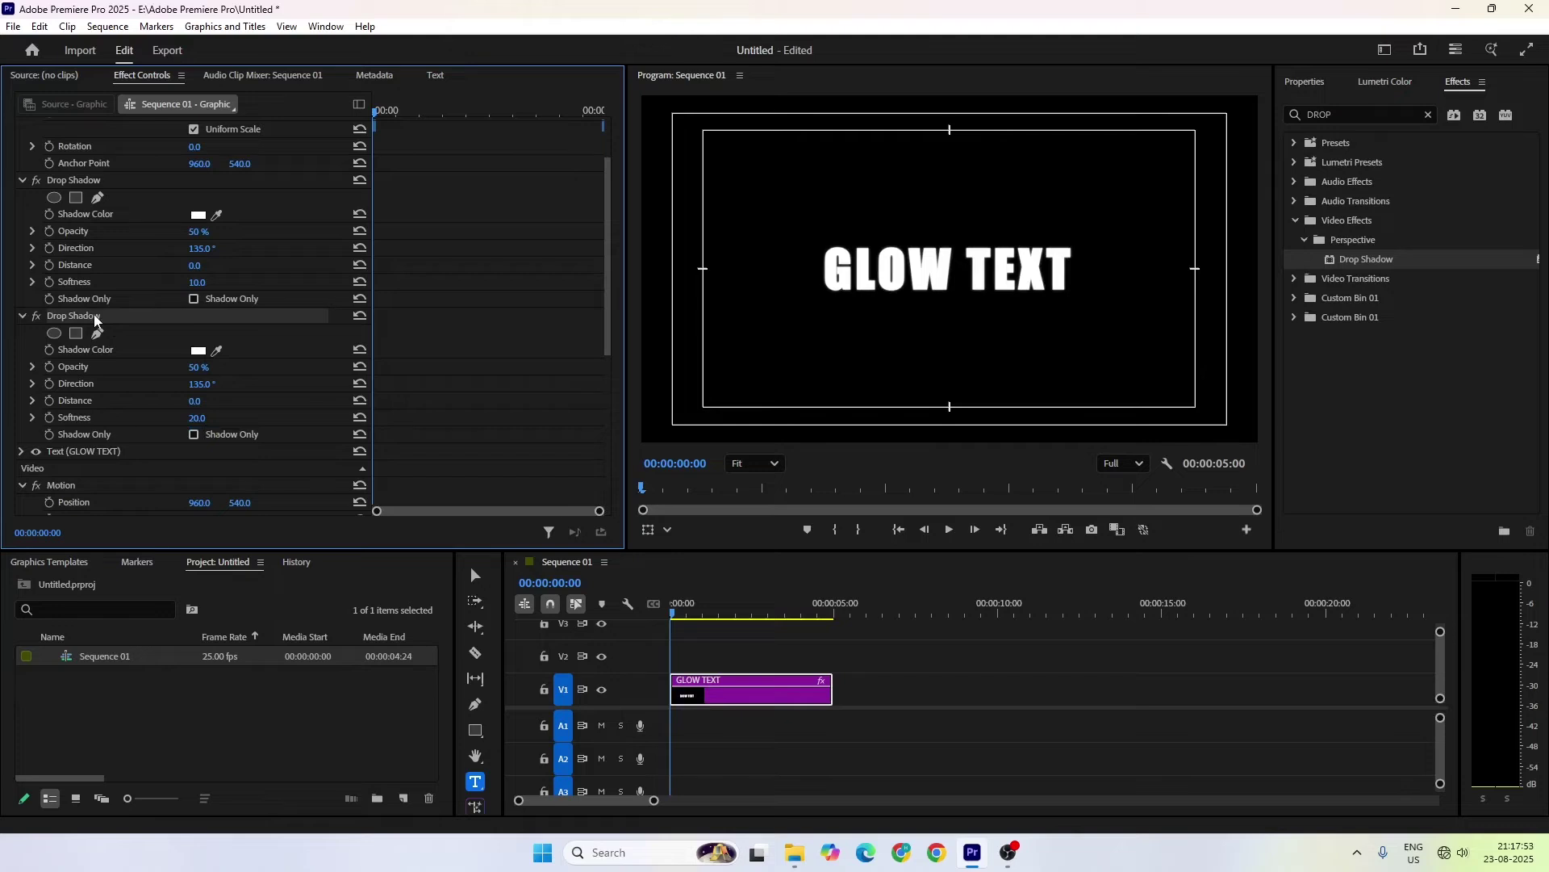
pyautogui.hotkey('ctrl', 'c')
pyautogui.hotkey('ctrl', 'v')
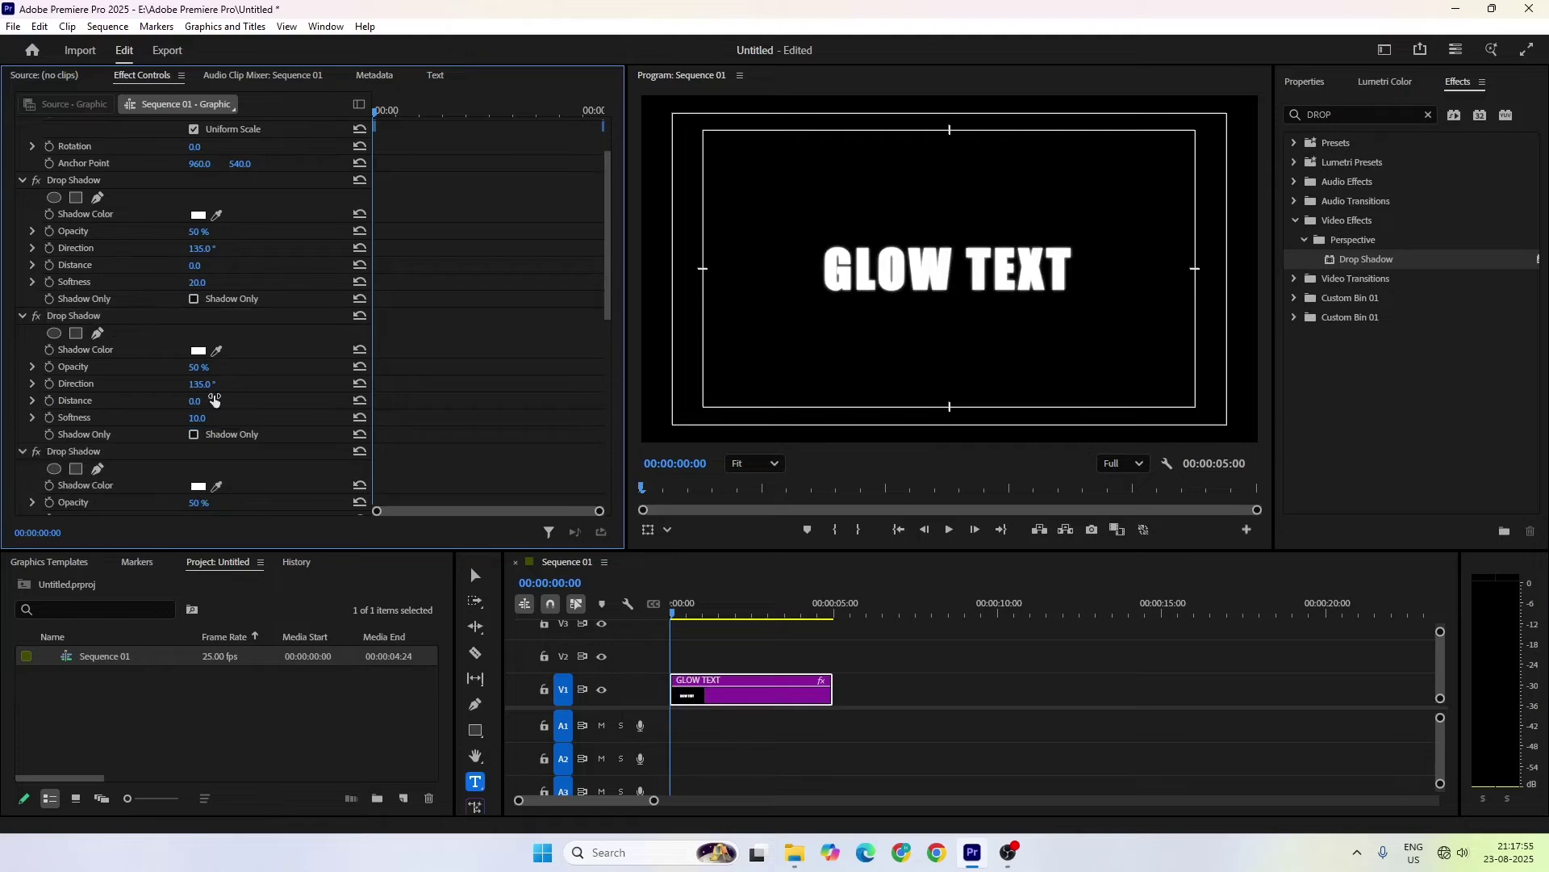
pyautogui.scroll(-3, 211, 401)
pyautogui.click(199, 425)
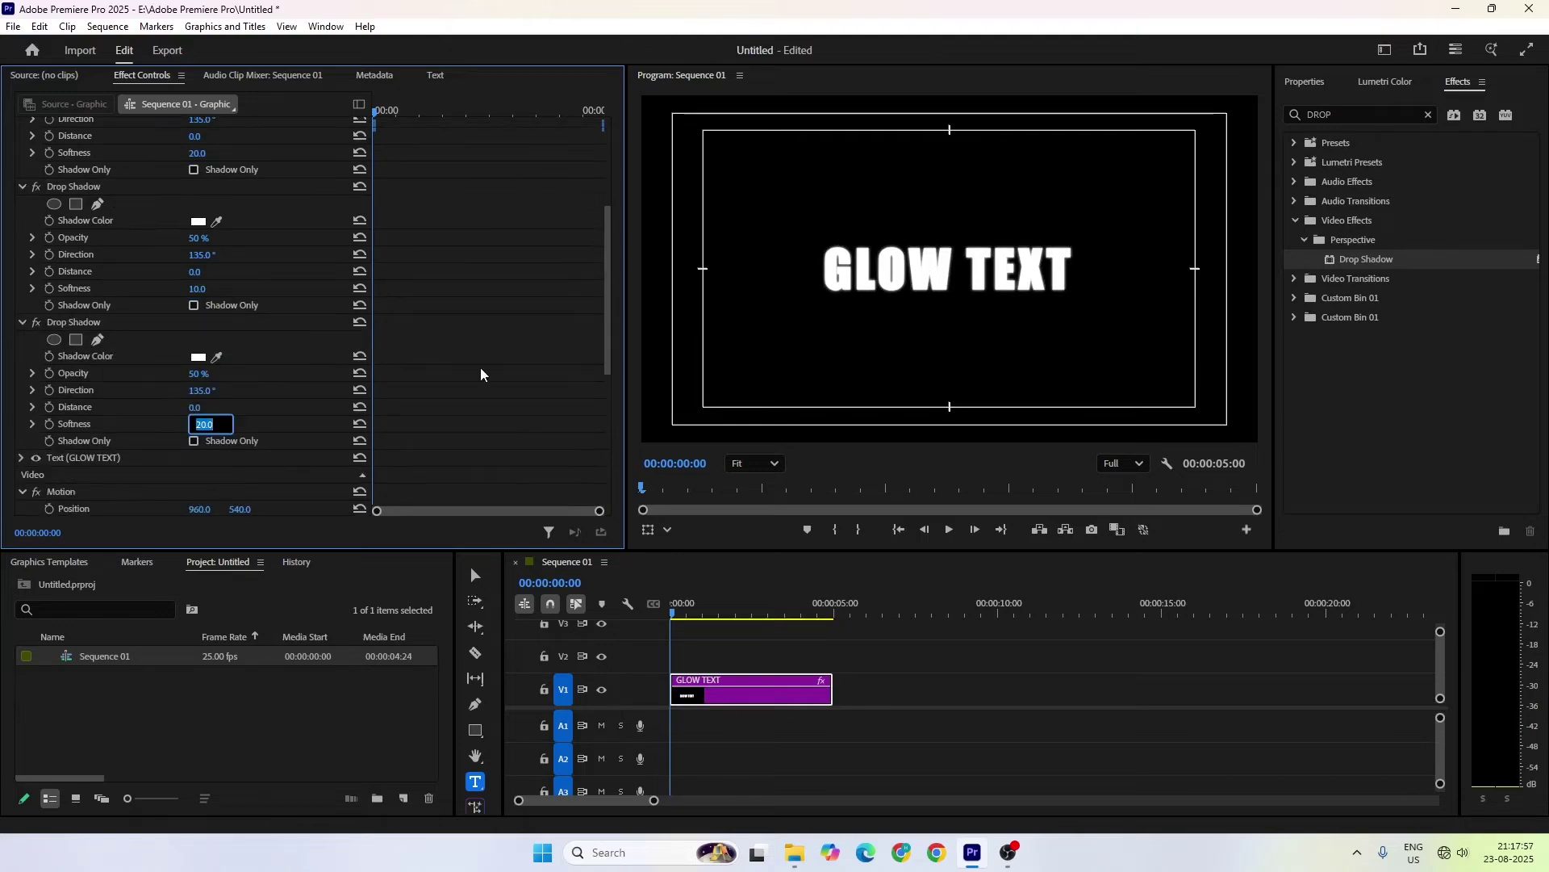
pyautogui.write('50')
pyautogui.press('Return')
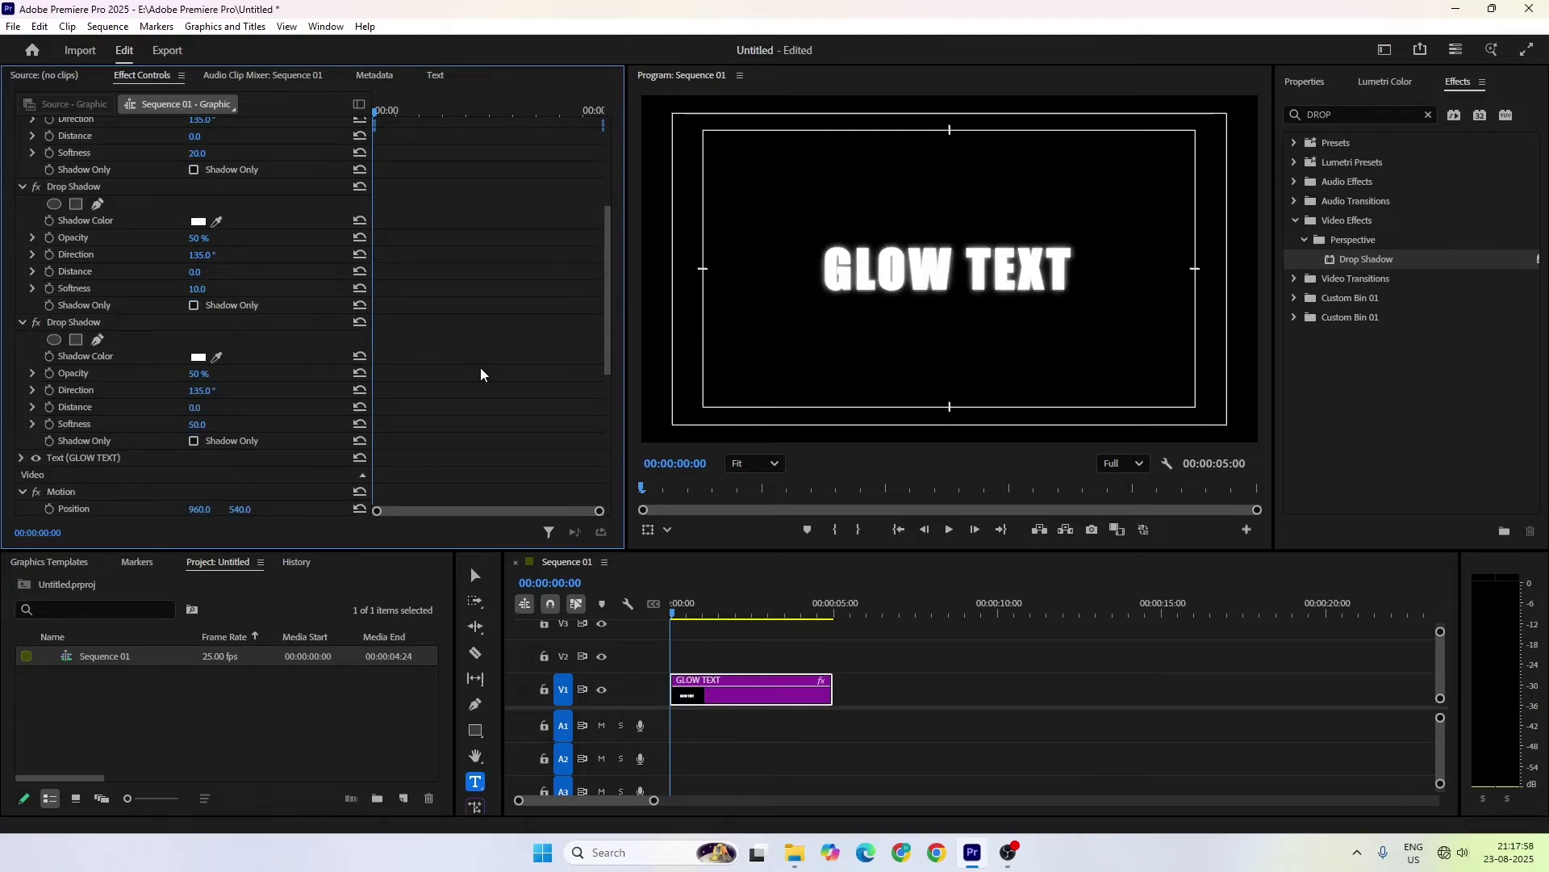
# Add another copy of the Drop Shadow effect and set the lowest shadow's softness to 100.
pyautogui.click(100, 326)
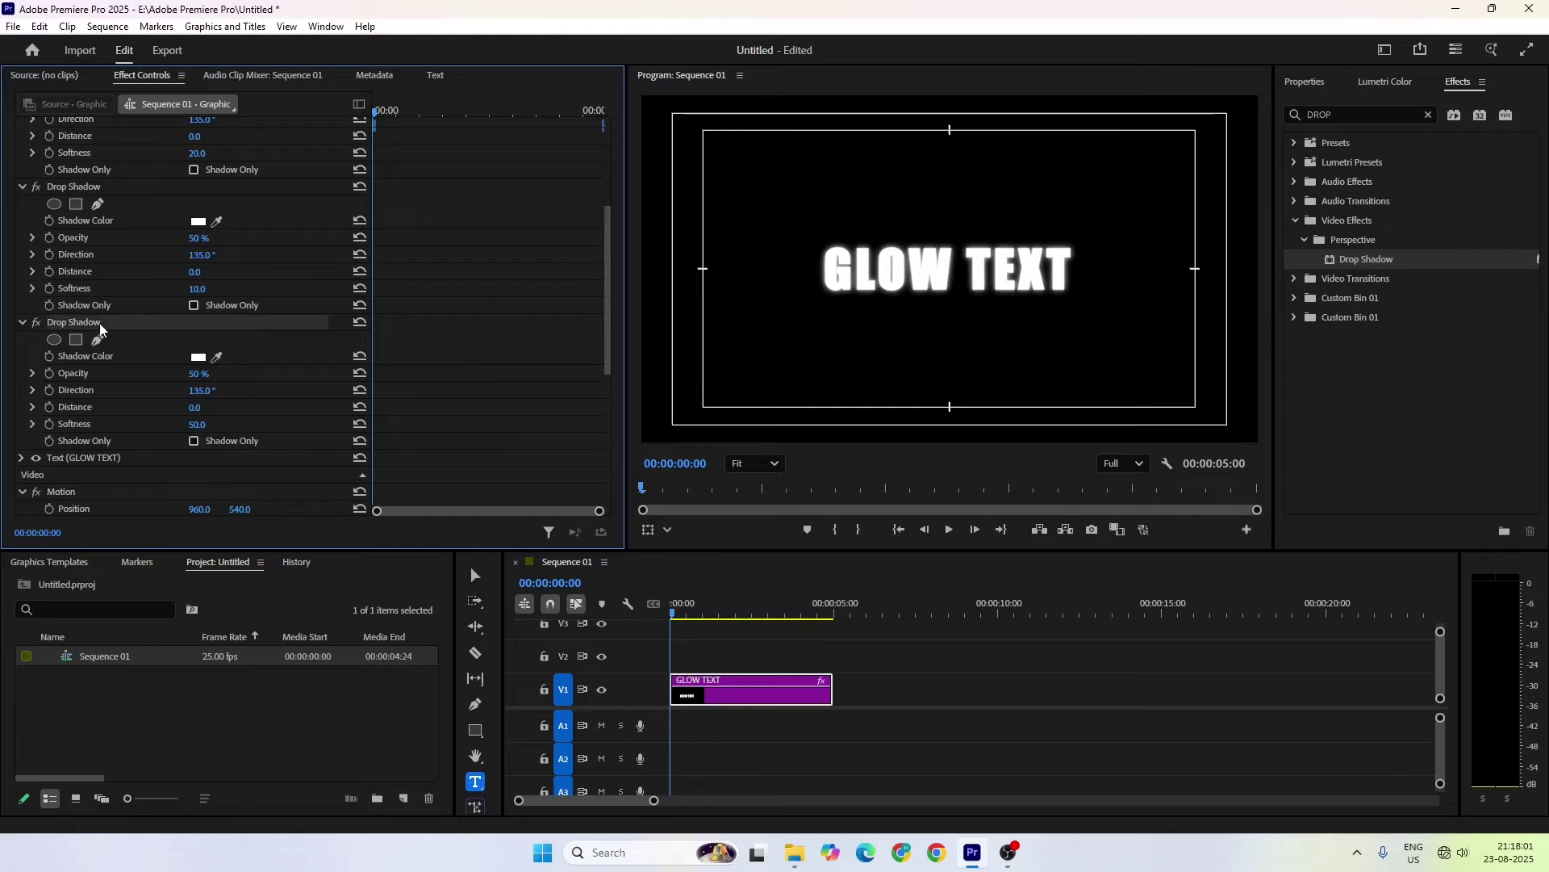
pyautogui.hotkey('ctrl', 'v')
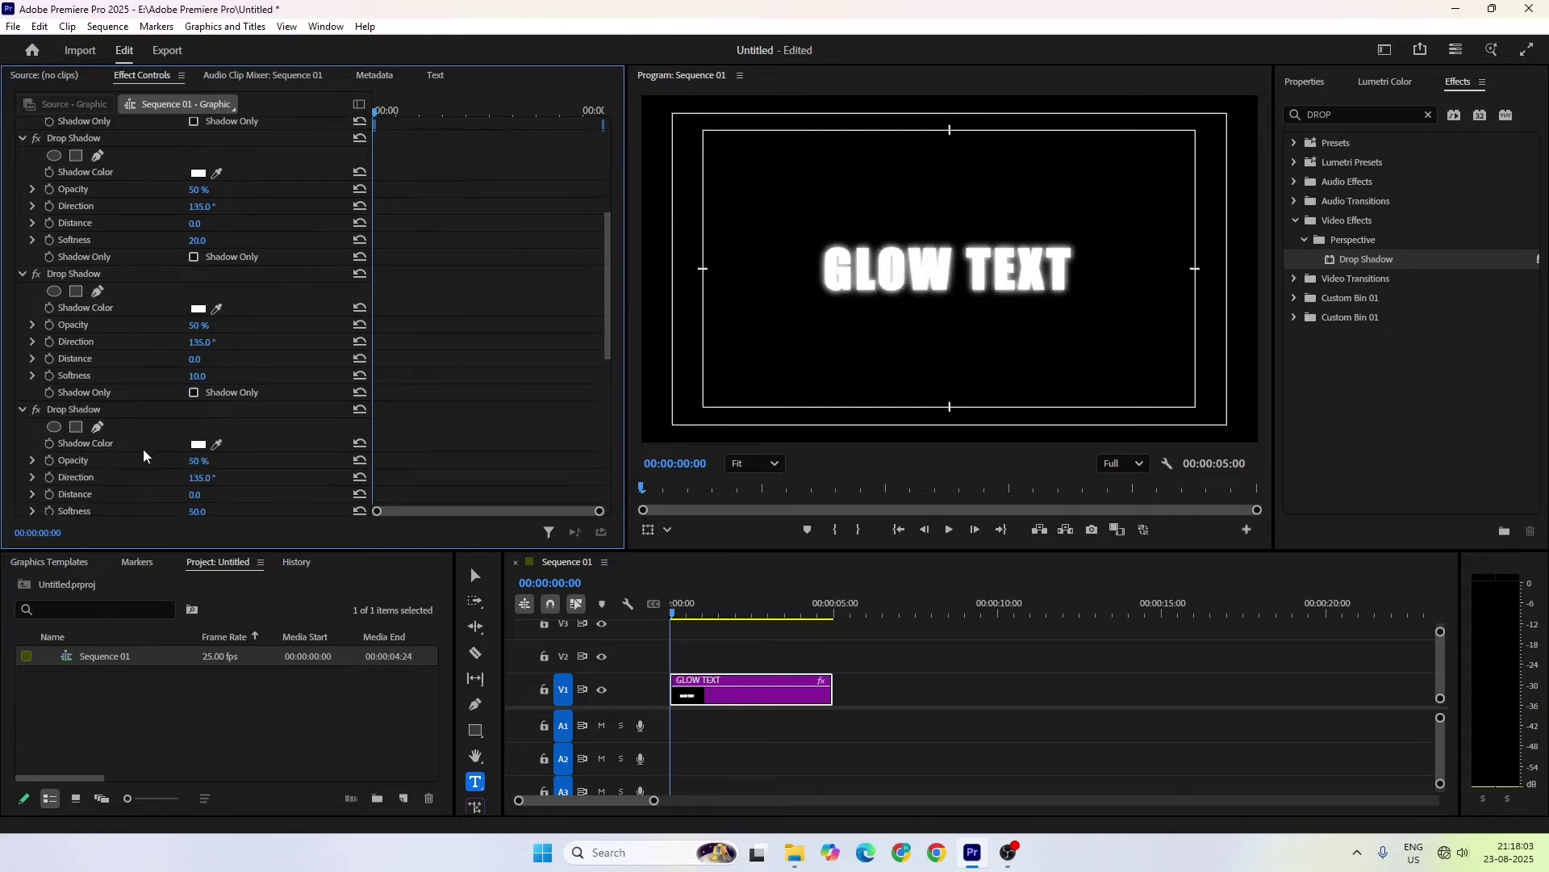
pyautogui.click(197, 447)
pyautogui.write('100')
pyautogui.press('Return')
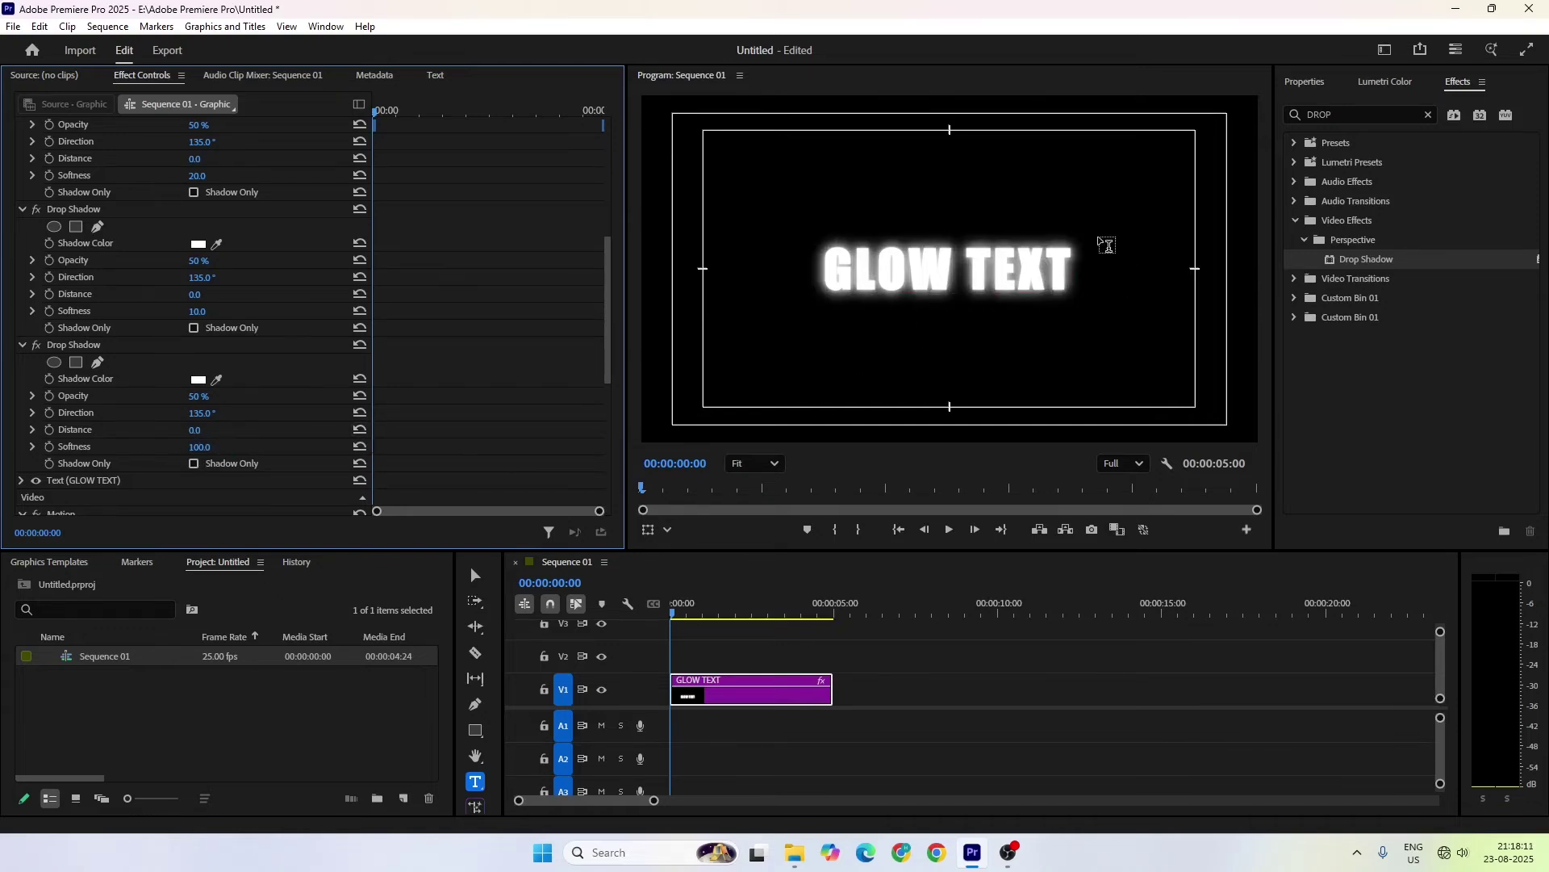
# Duplicate the Drop Shadow effect again and set the softness of the last one in the stack to 200.
pyautogui.click(87, 348)
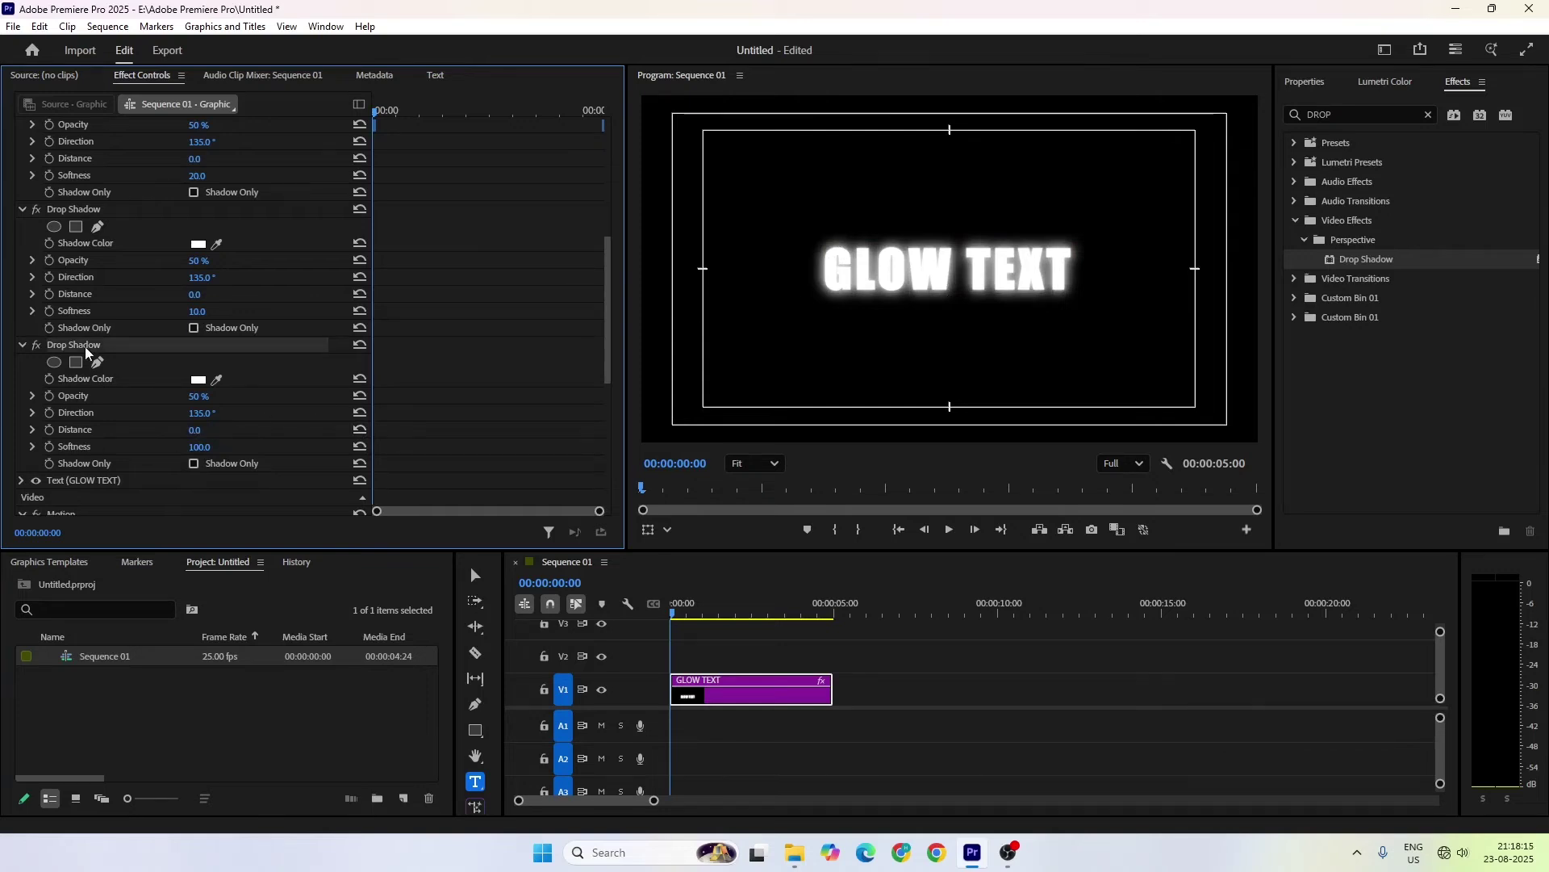
pyautogui.scroll(-1, 194, 464)
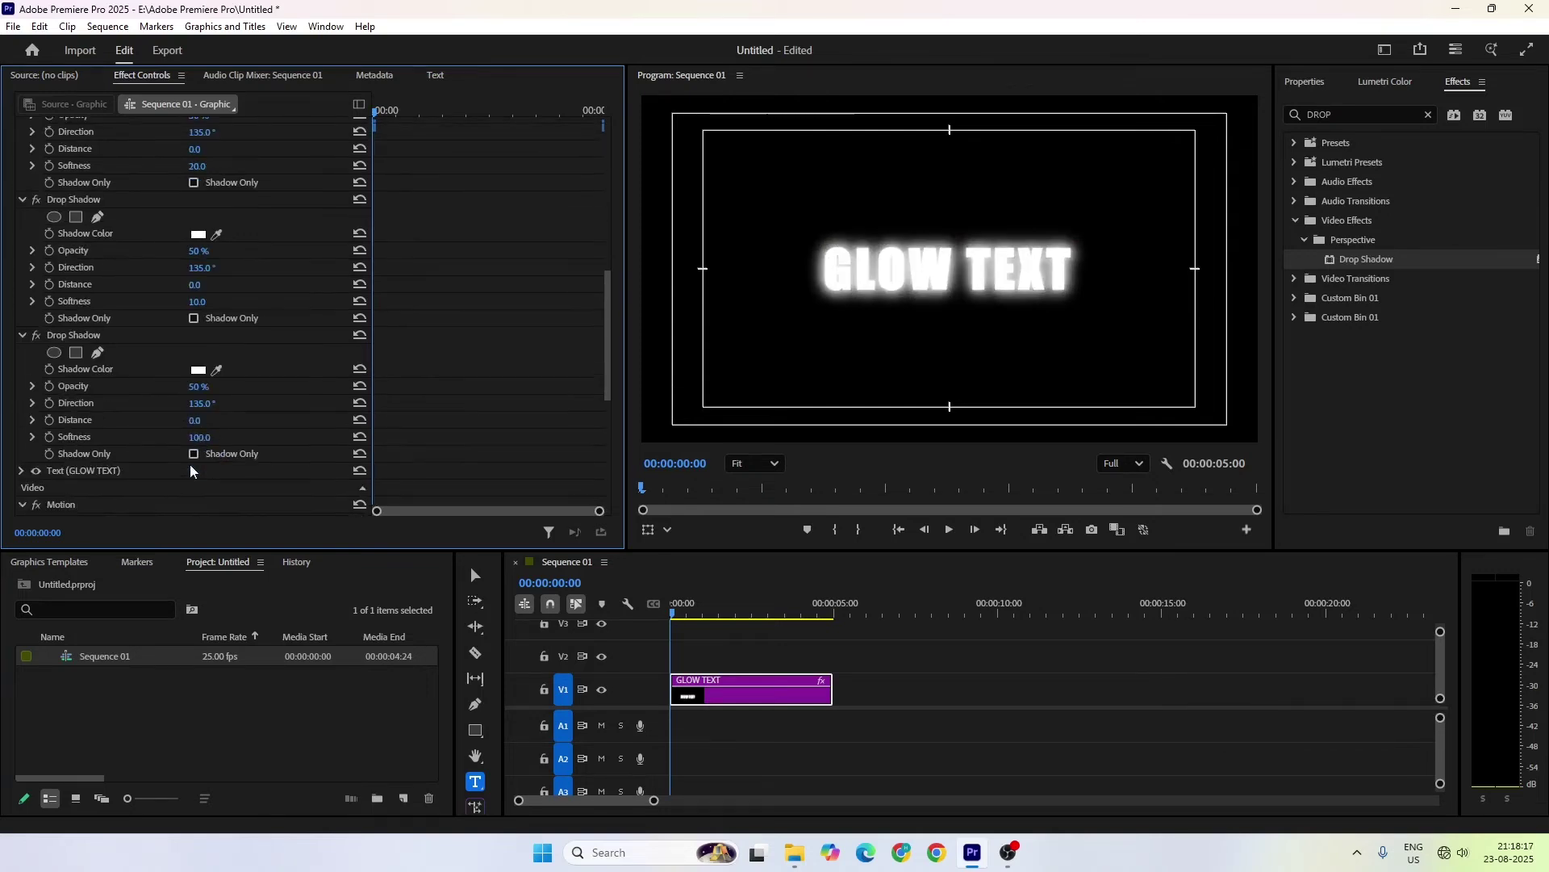
pyautogui.click(197, 438)
pyautogui.write('200')
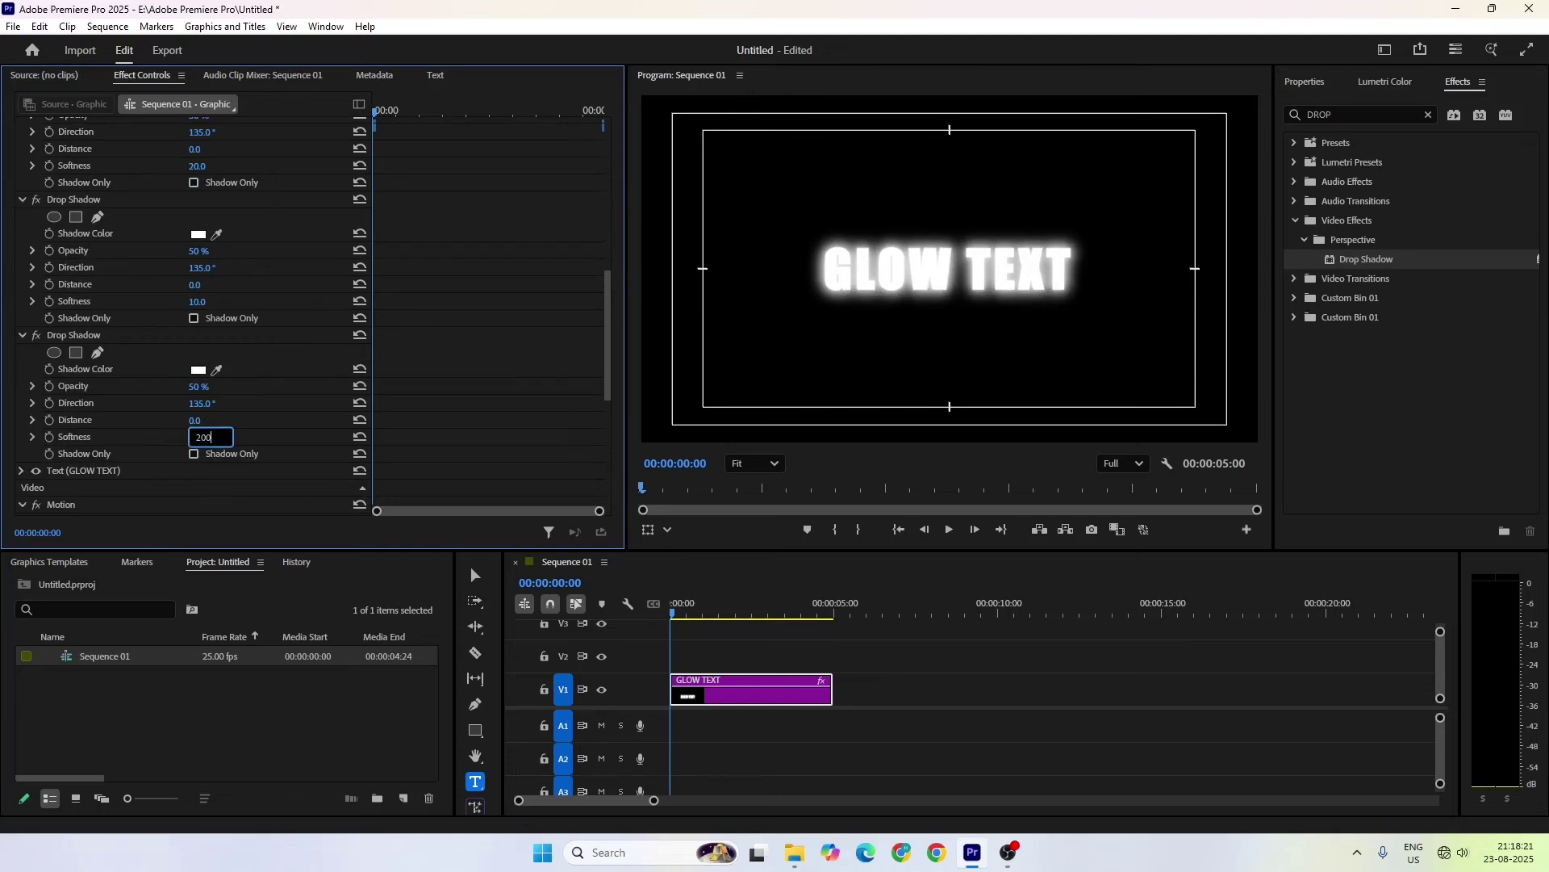
pyautogui.press('Return')
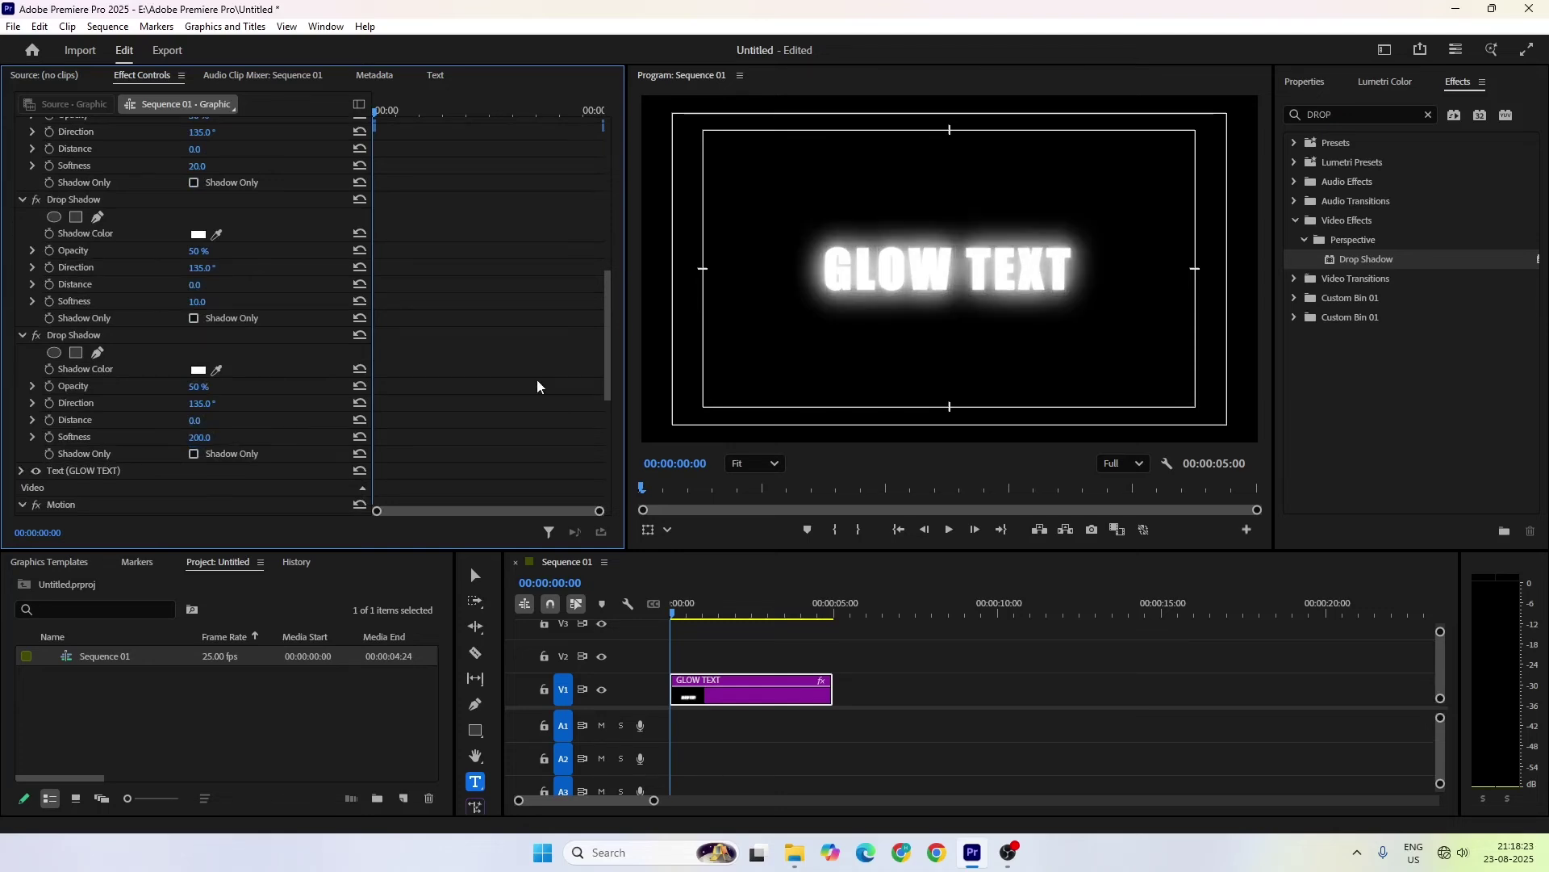
# Add one more Drop Shadow copy to the text clip and set the last shadow's softness to 500.
pyautogui.click(64, 339)
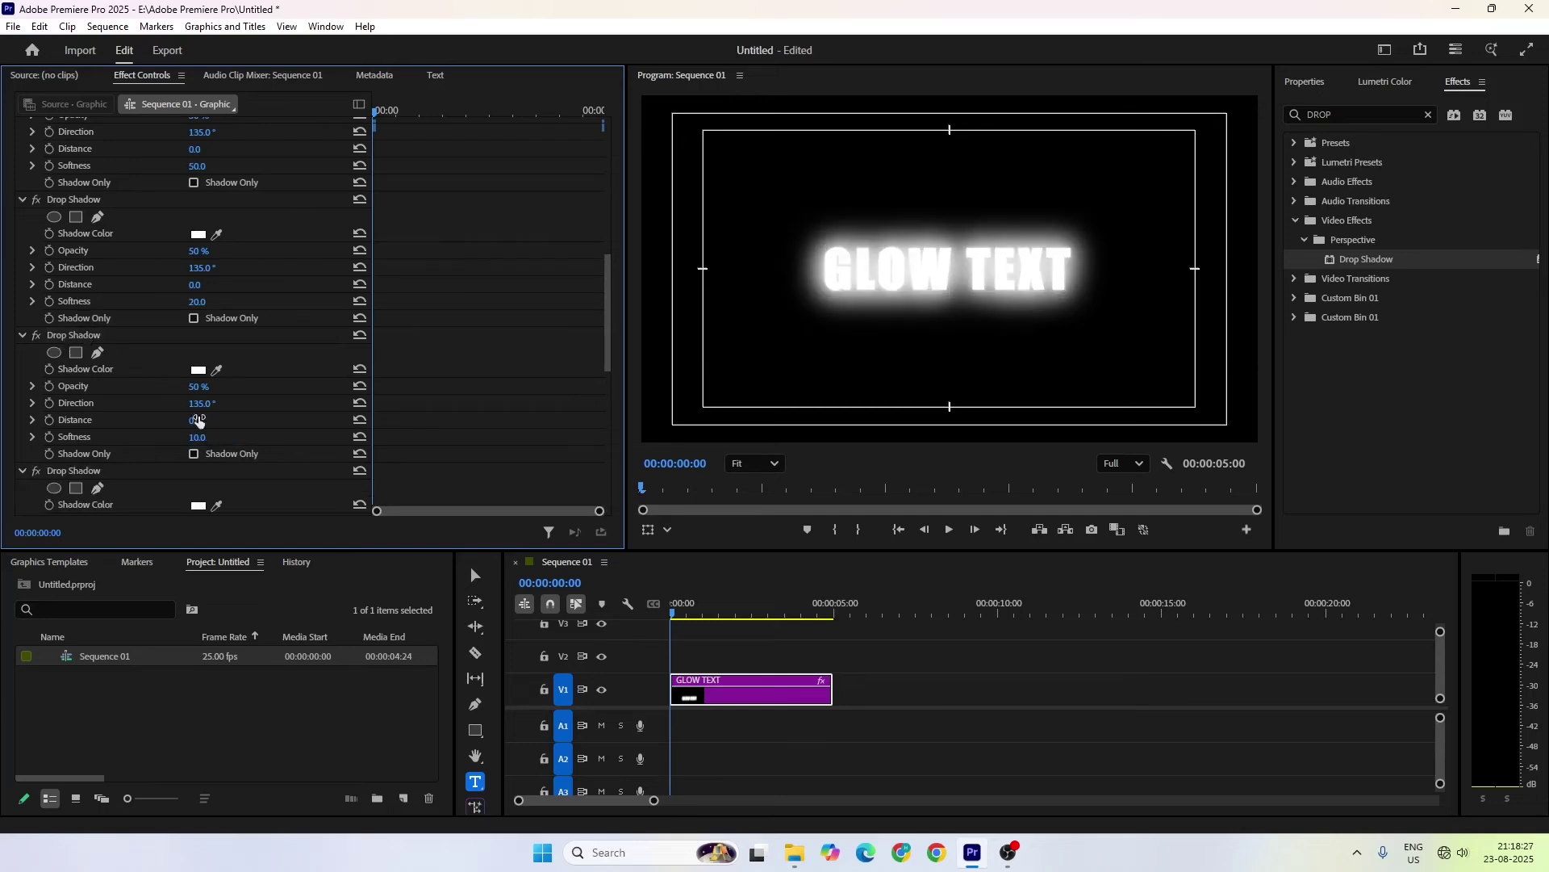
pyautogui.scroll(-2, 205, 424)
pyautogui.click(194, 444)
pyautogui.write('500')
pyautogui.press('Return')
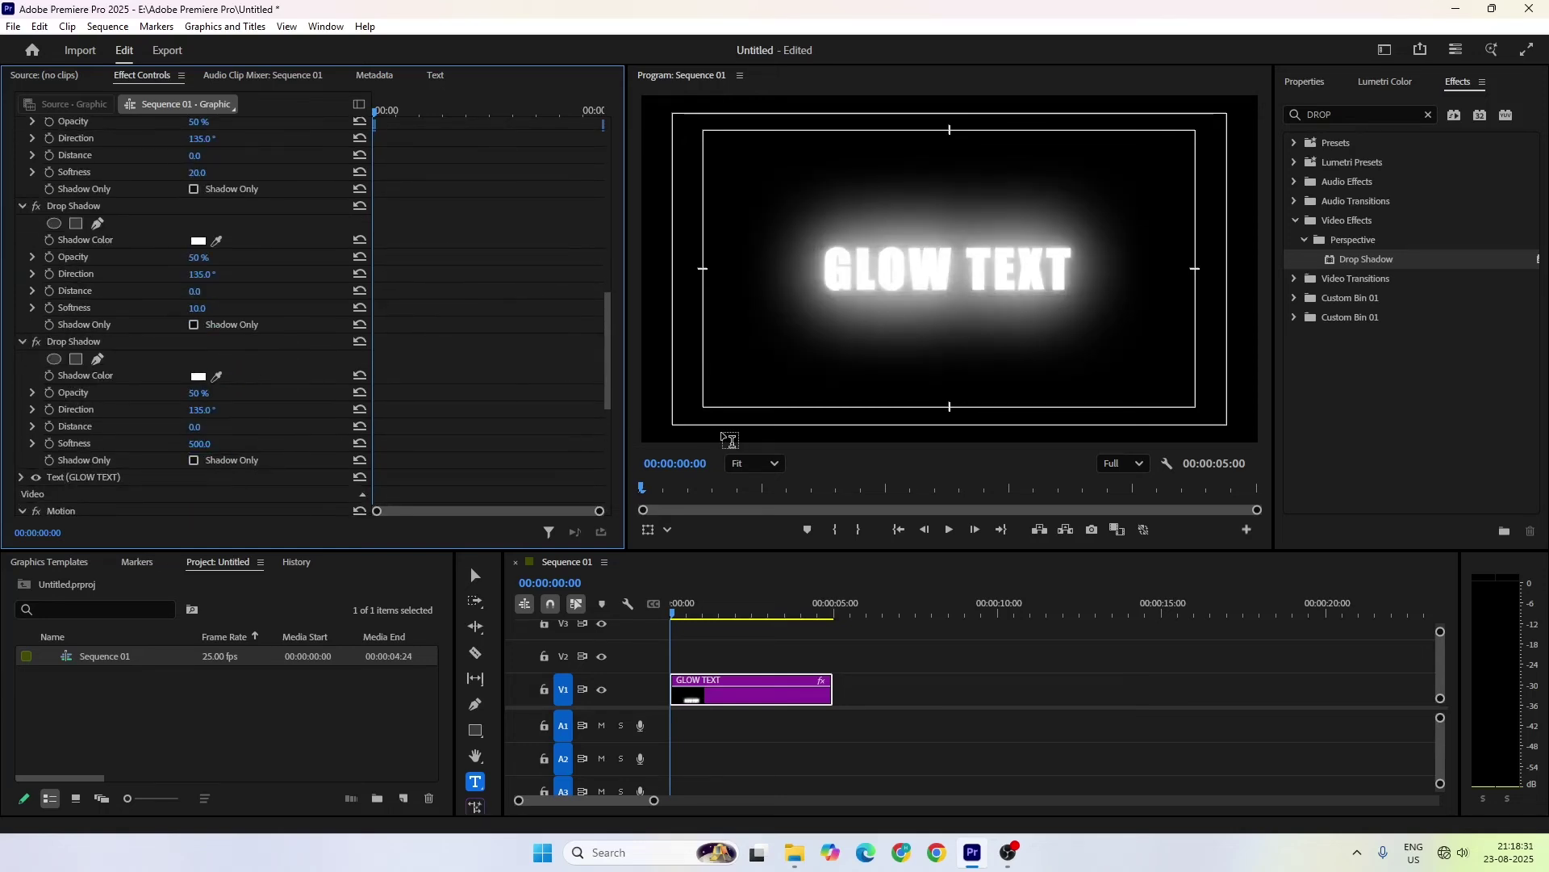
# Duplicate the Drop Shadow effect once more and set the last shadow's softness to 1000.
pyautogui.scroll(-2, 545, 431)
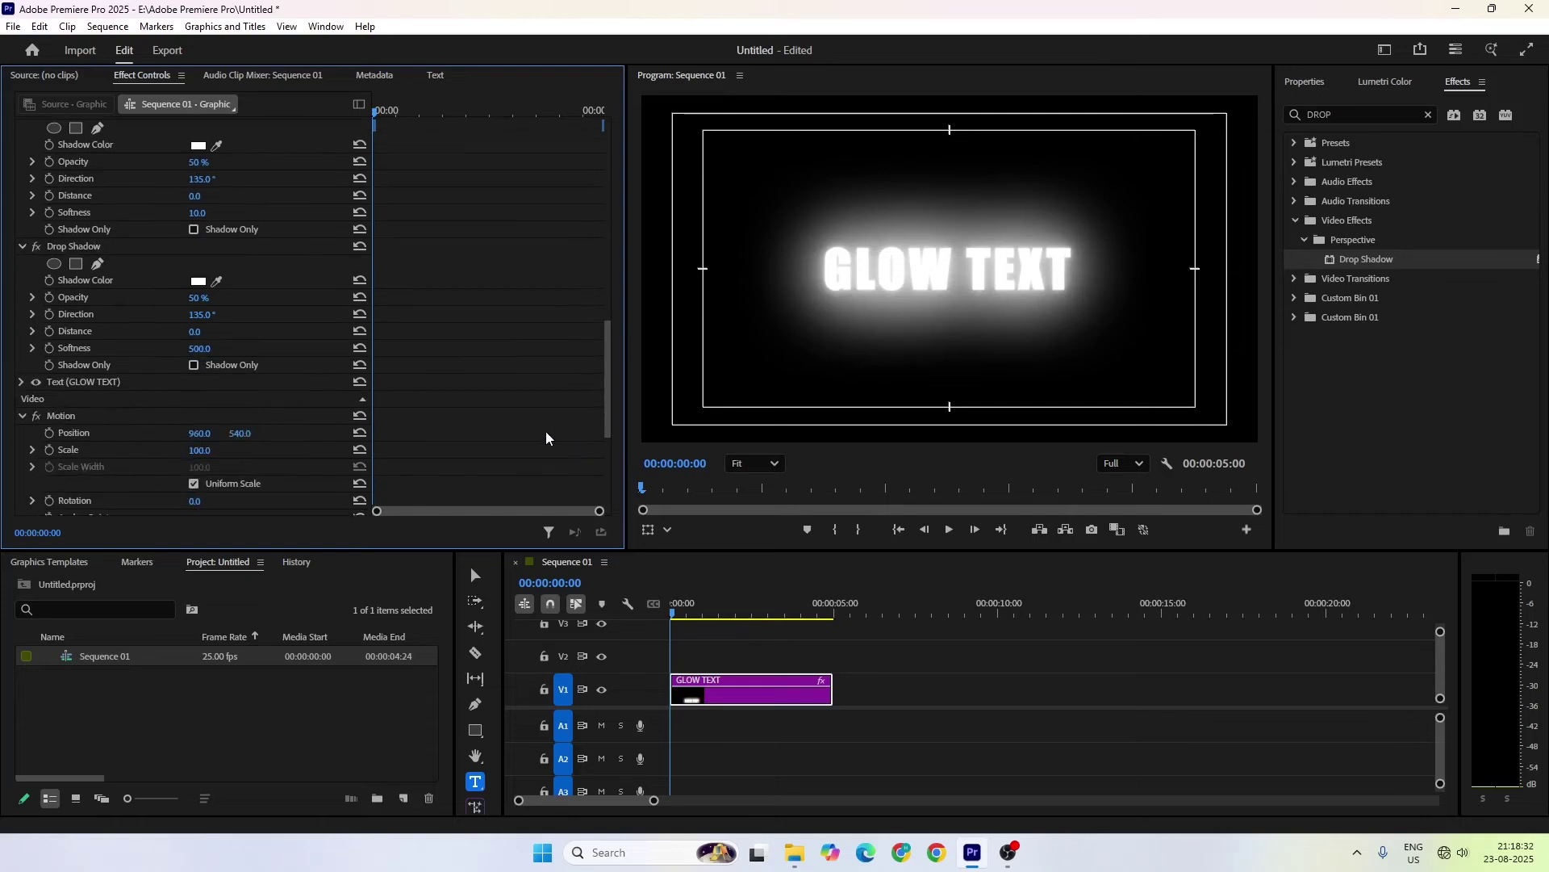
pyautogui.click(76, 245)
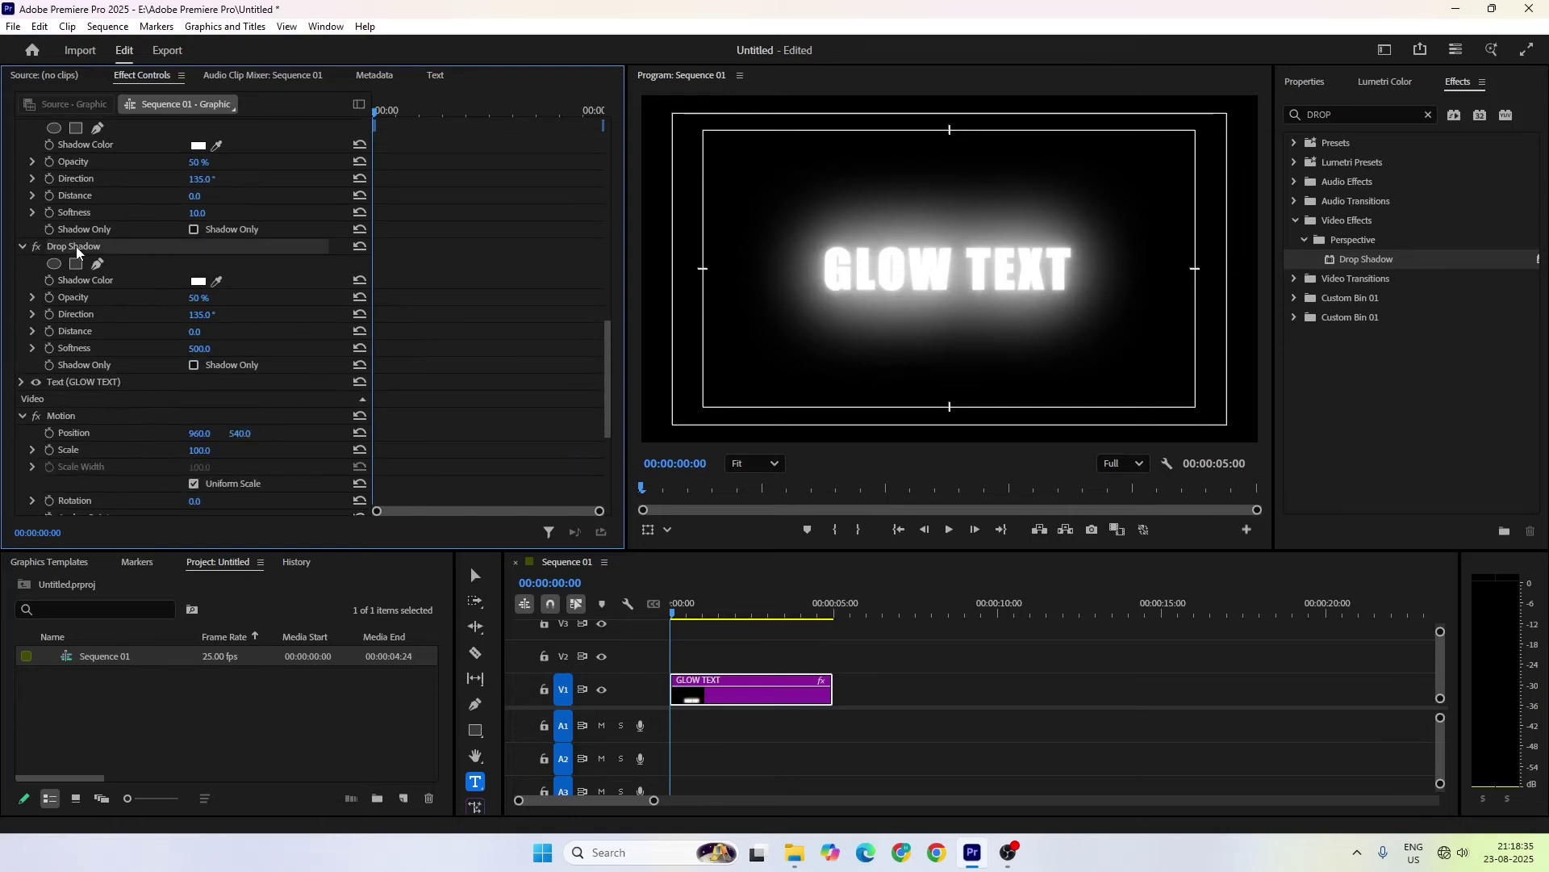
pyautogui.scroll(2, 240, 370)
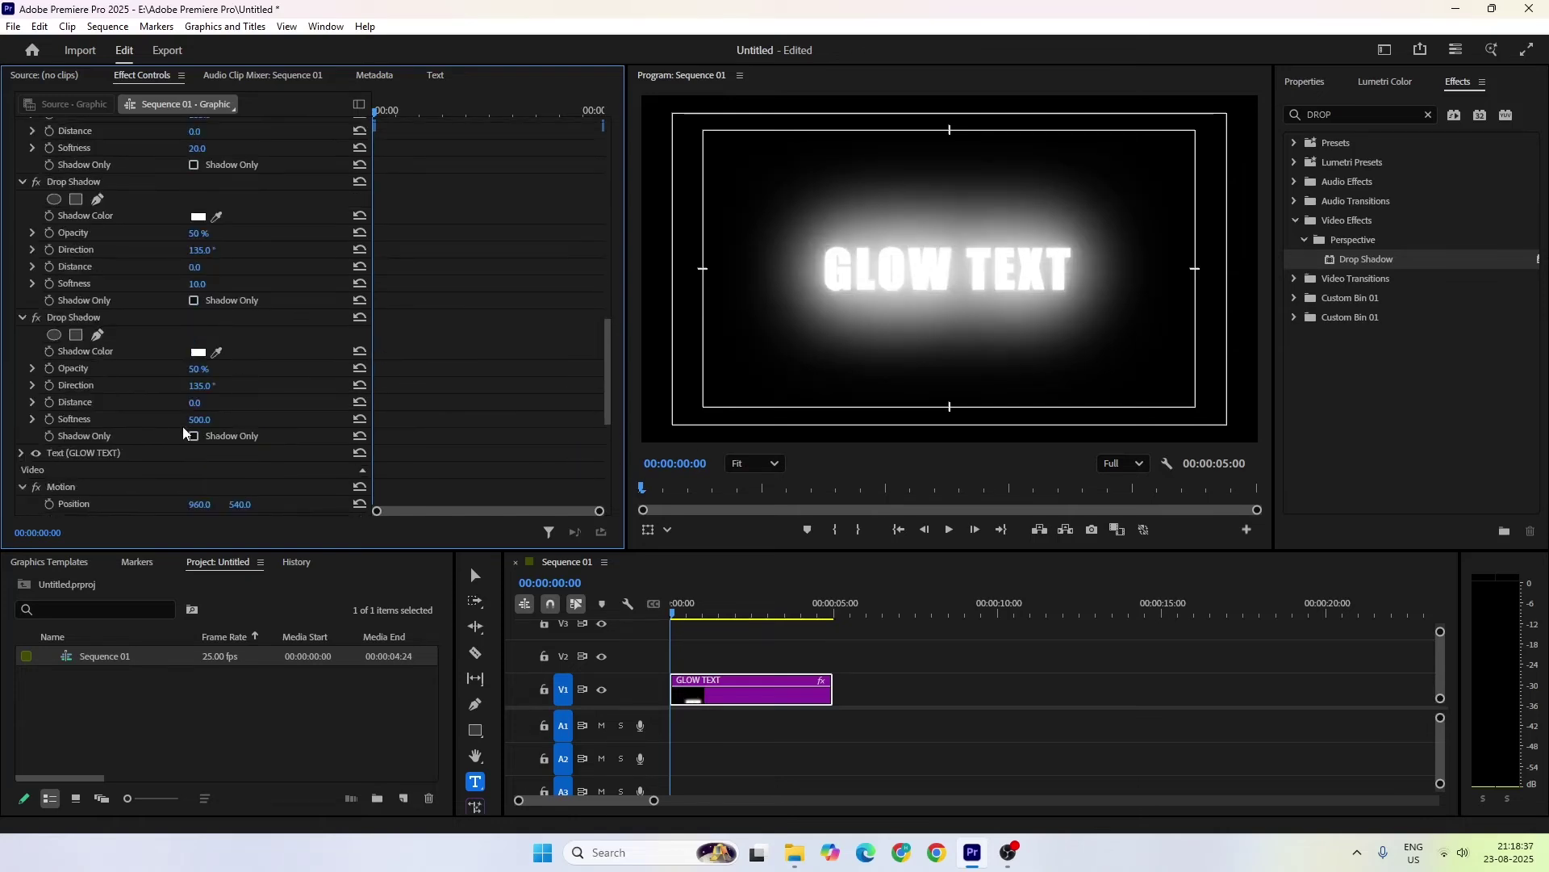
pyautogui.click(196, 420)
pyautogui.write('1000')
pyautogui.press('Return')
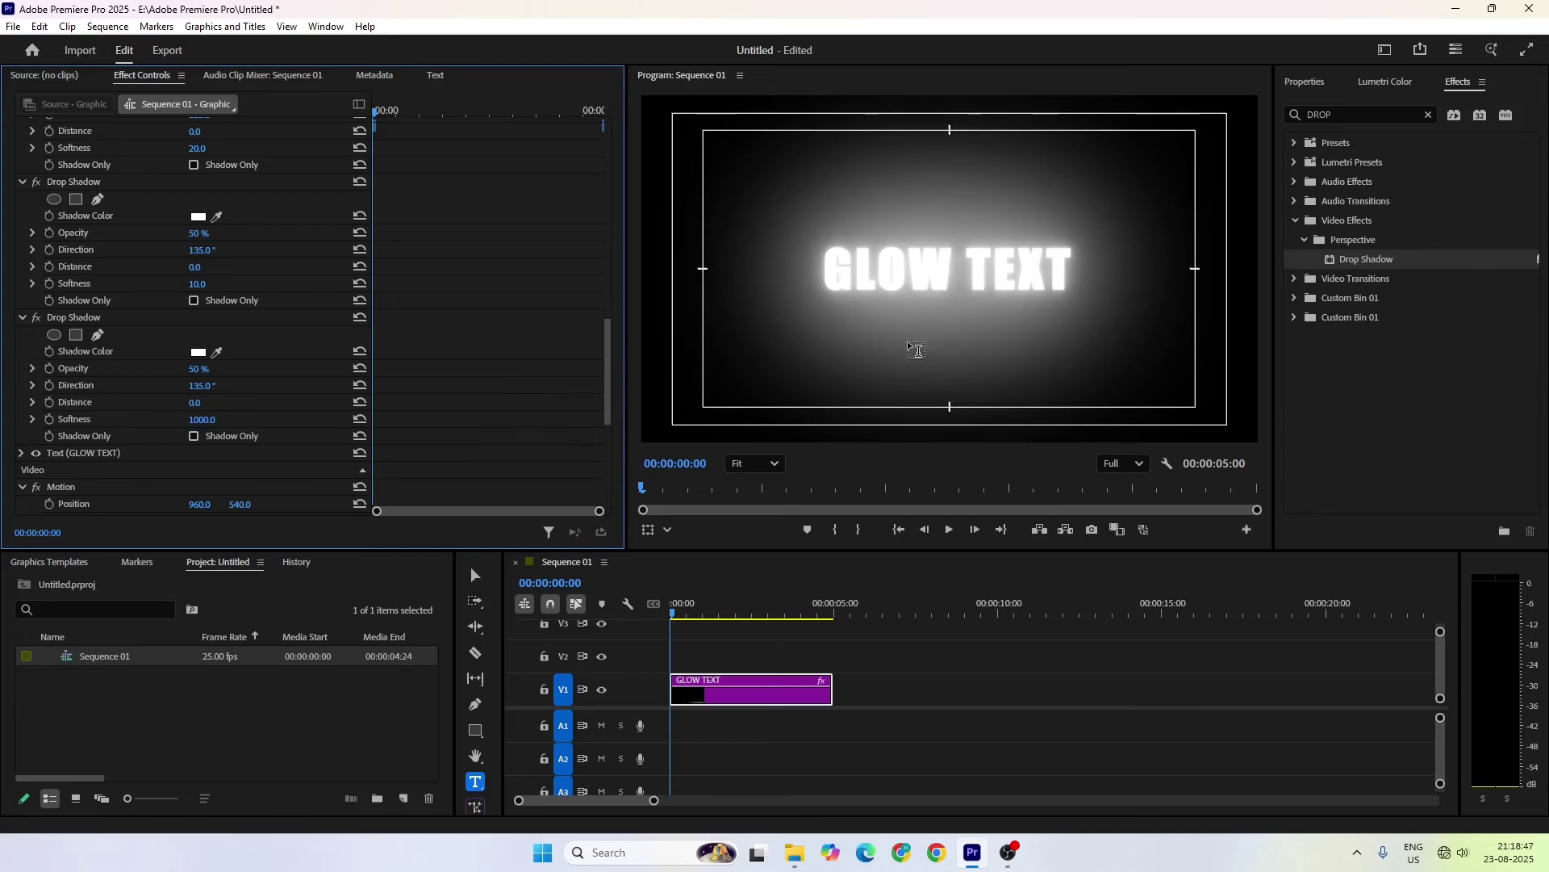
pyautogui.click(861, 275)
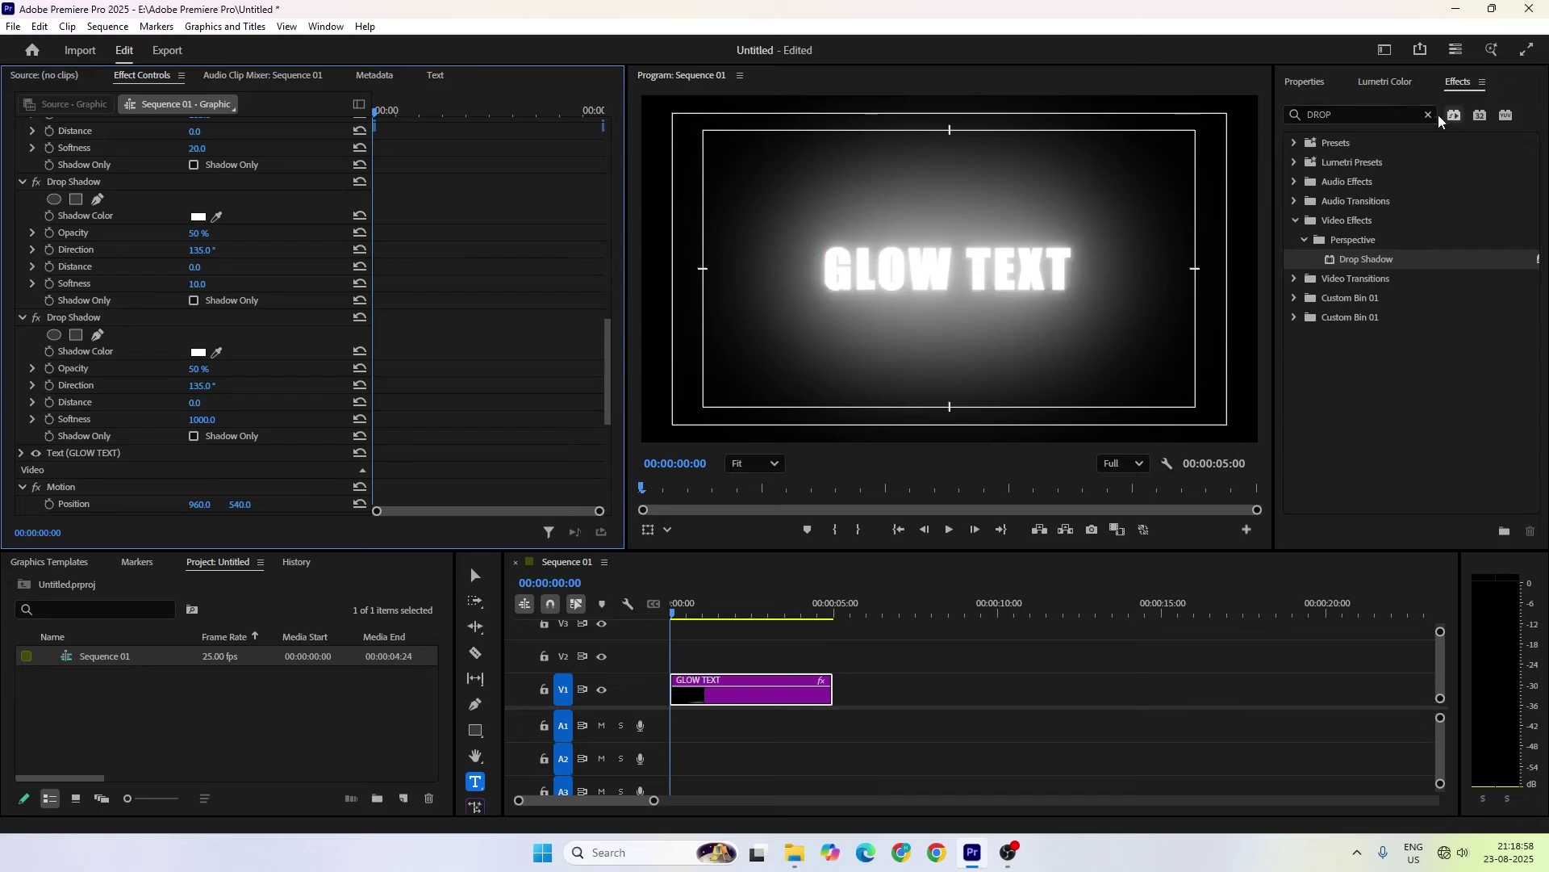
# Find the Tint video effect and apply it to the GLOW TEXT clip on V1.
pyautogui.click(1430, 114)
pyautogui.click(1333, 113)
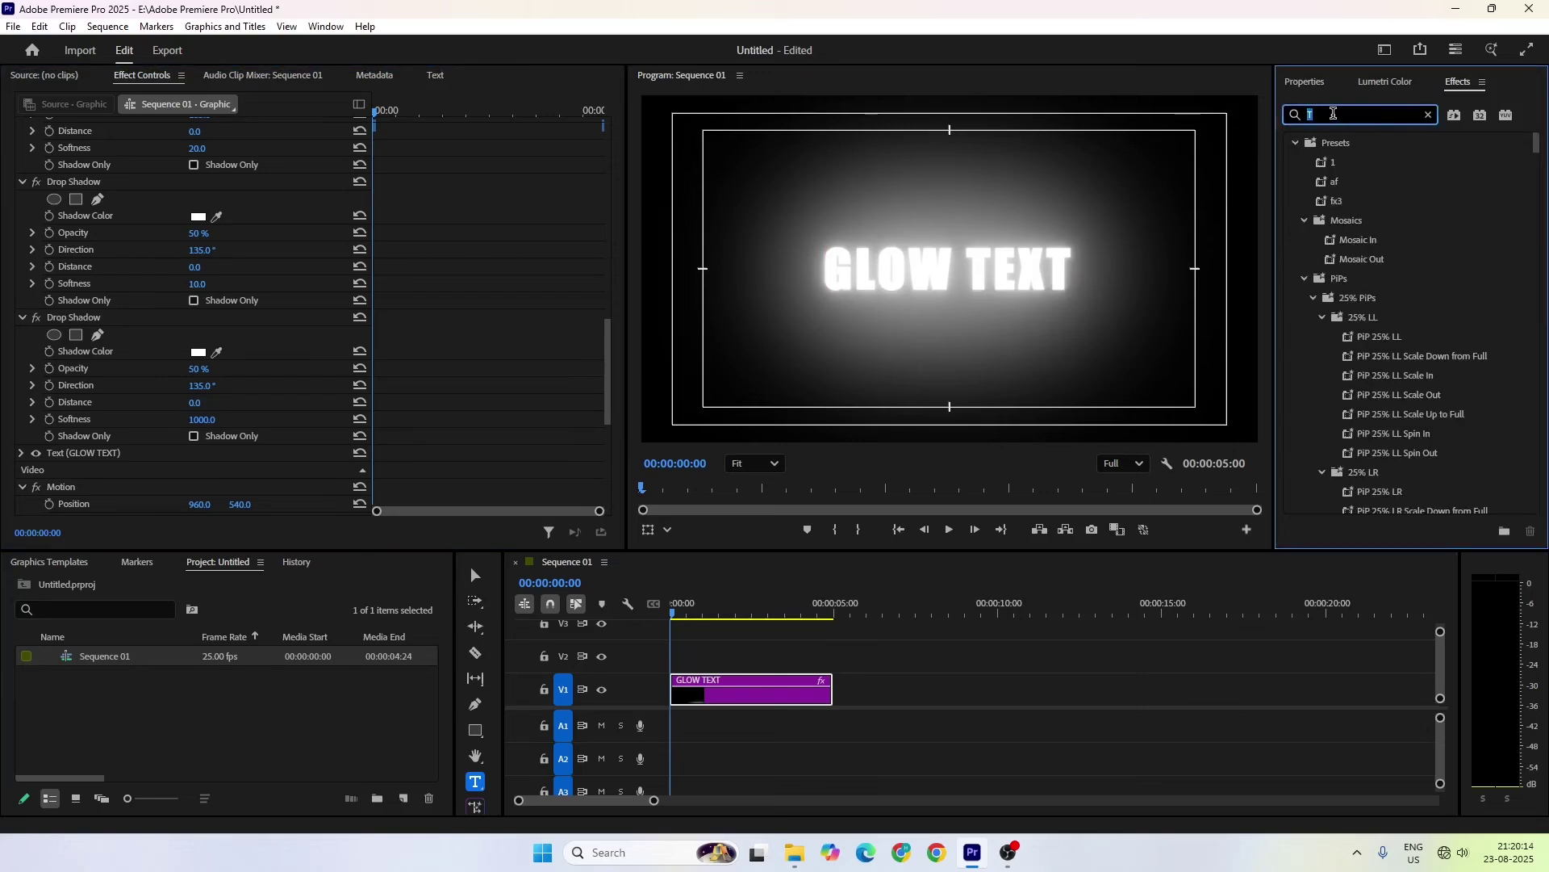
pyautogui.write('TINT')
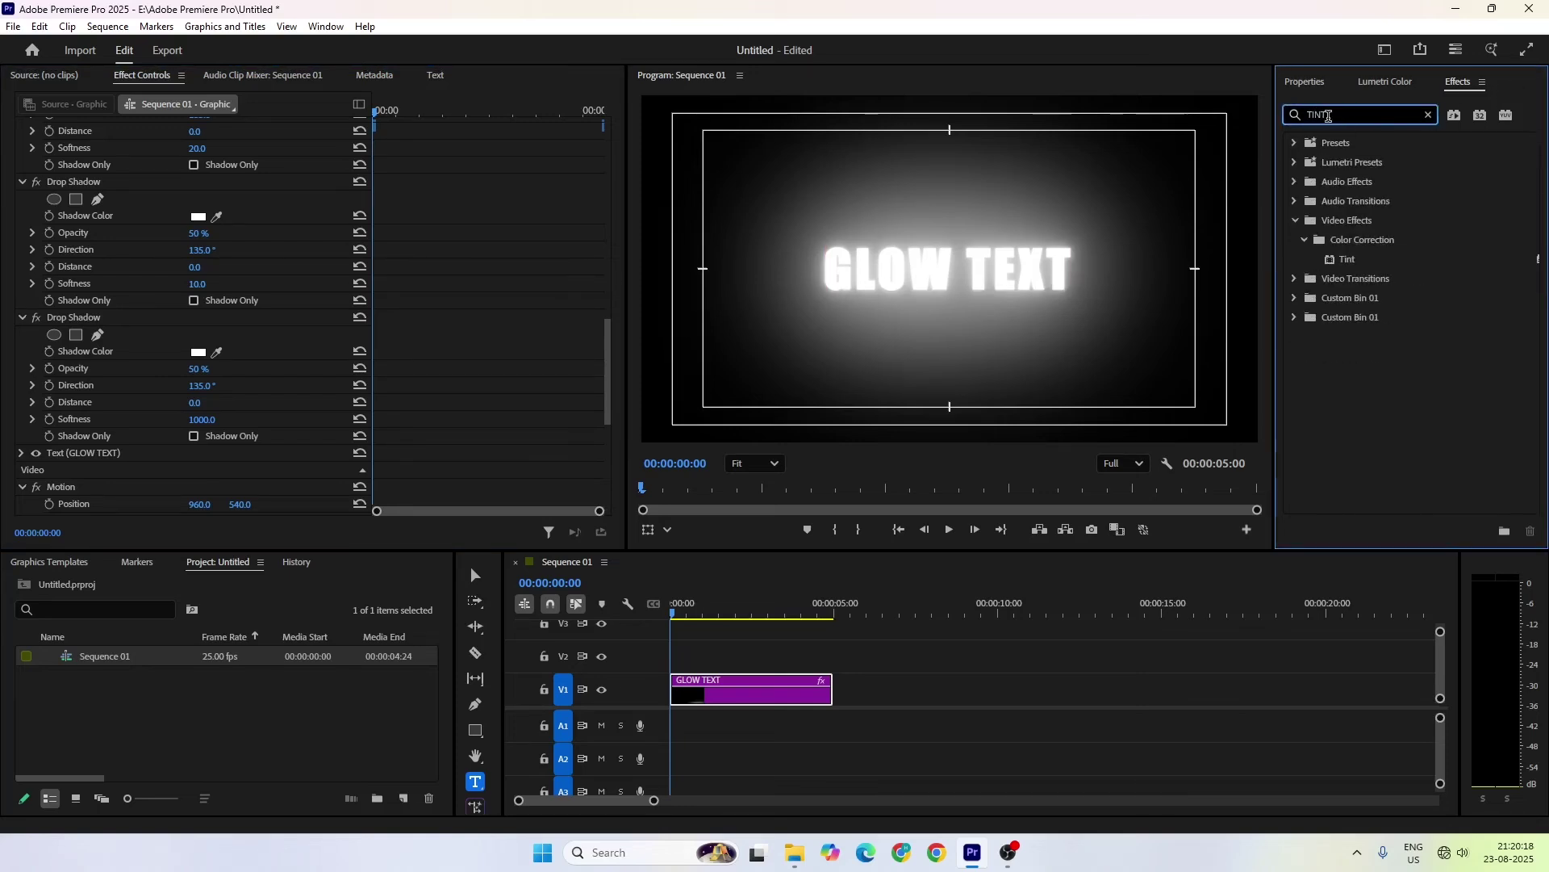
pyautogui.click(1347, 264)
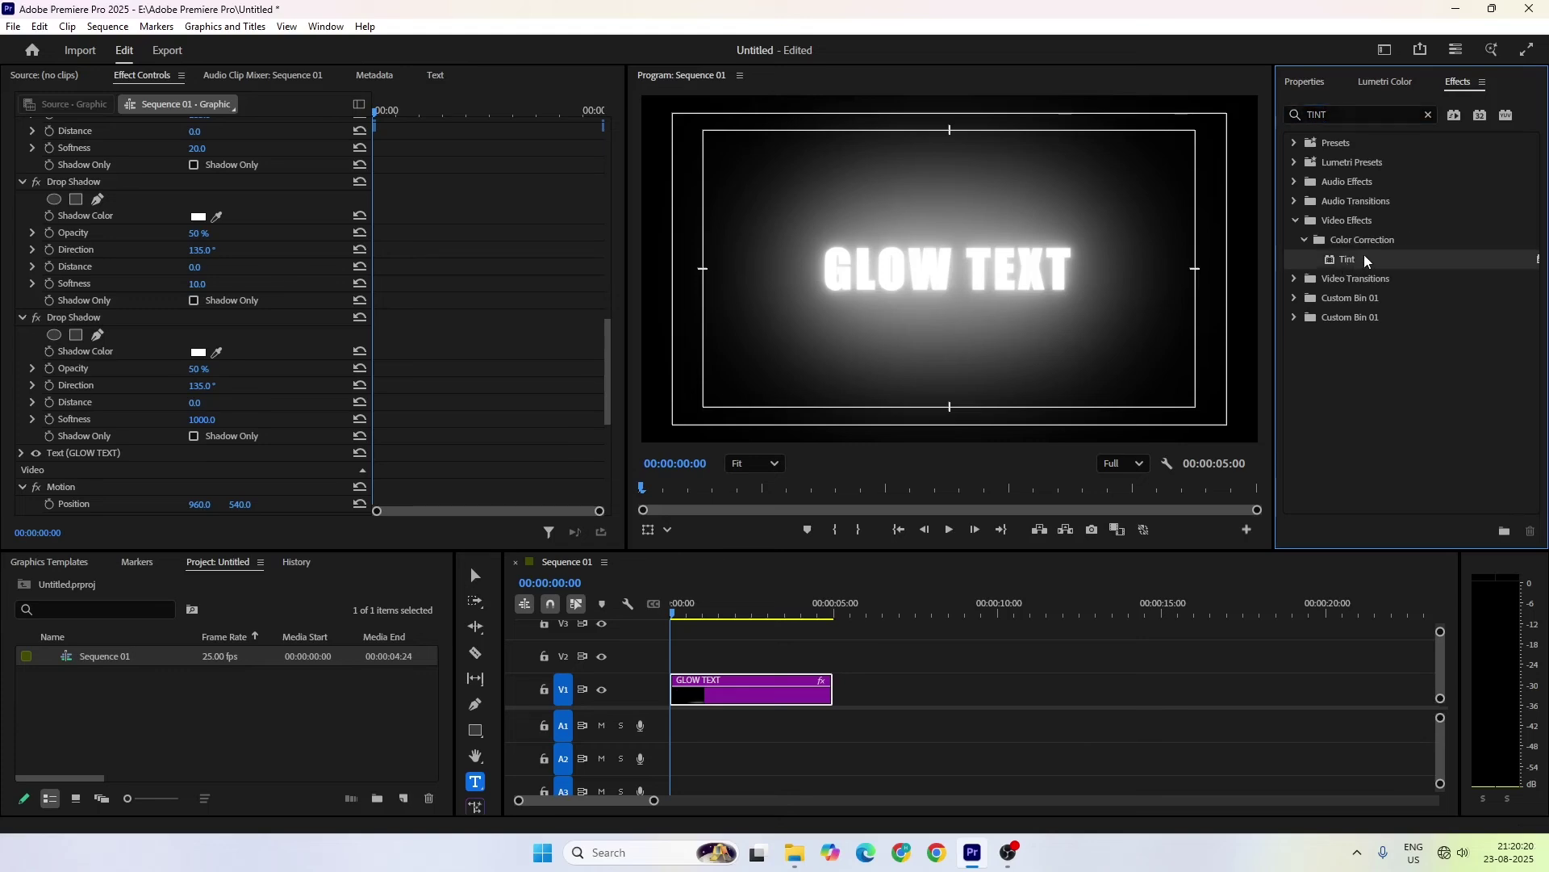
pyautogui.moveTo(1364, 255); pyautogui.dragTo(752, 683)
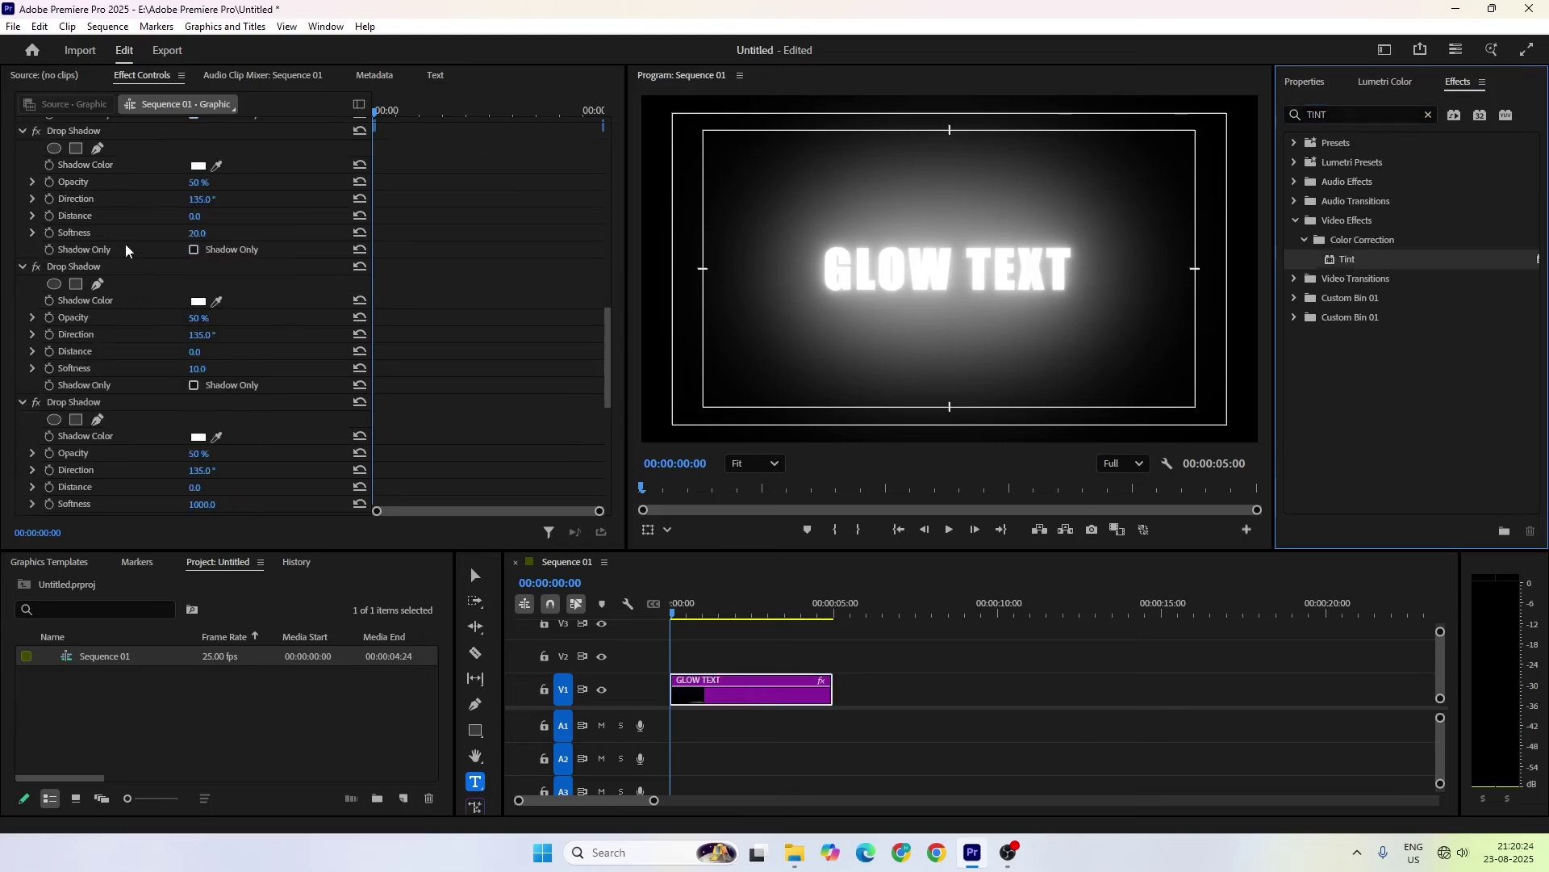
# Set the Tint effect's Map White To colour to bright green (49FF67).
pyautogui.scroll(5, 99, 247)
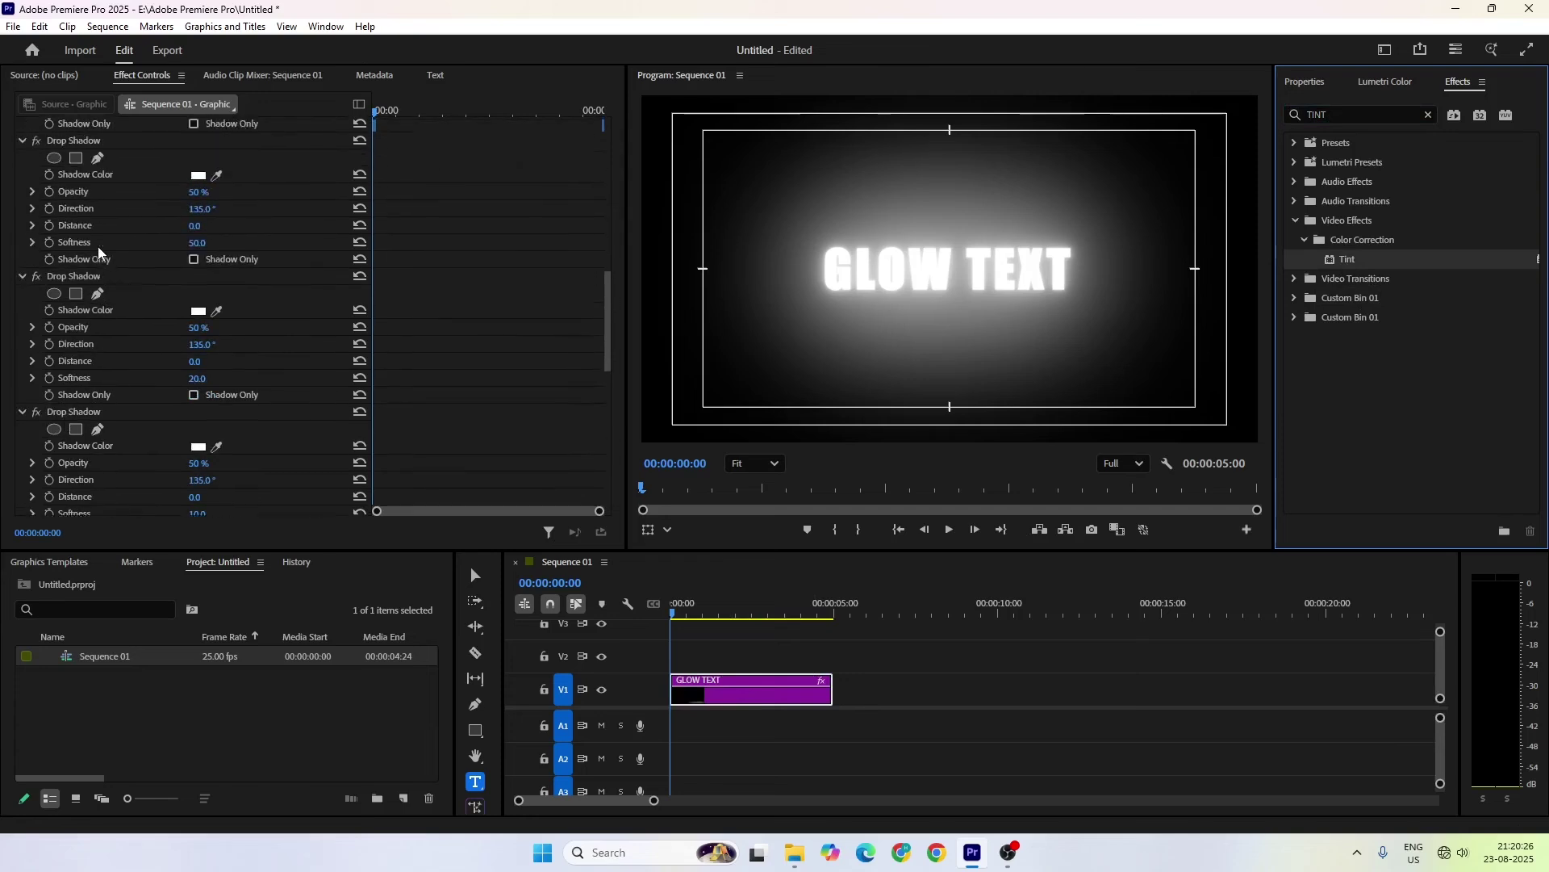
pyautogui.scroll(6, 99, 245)
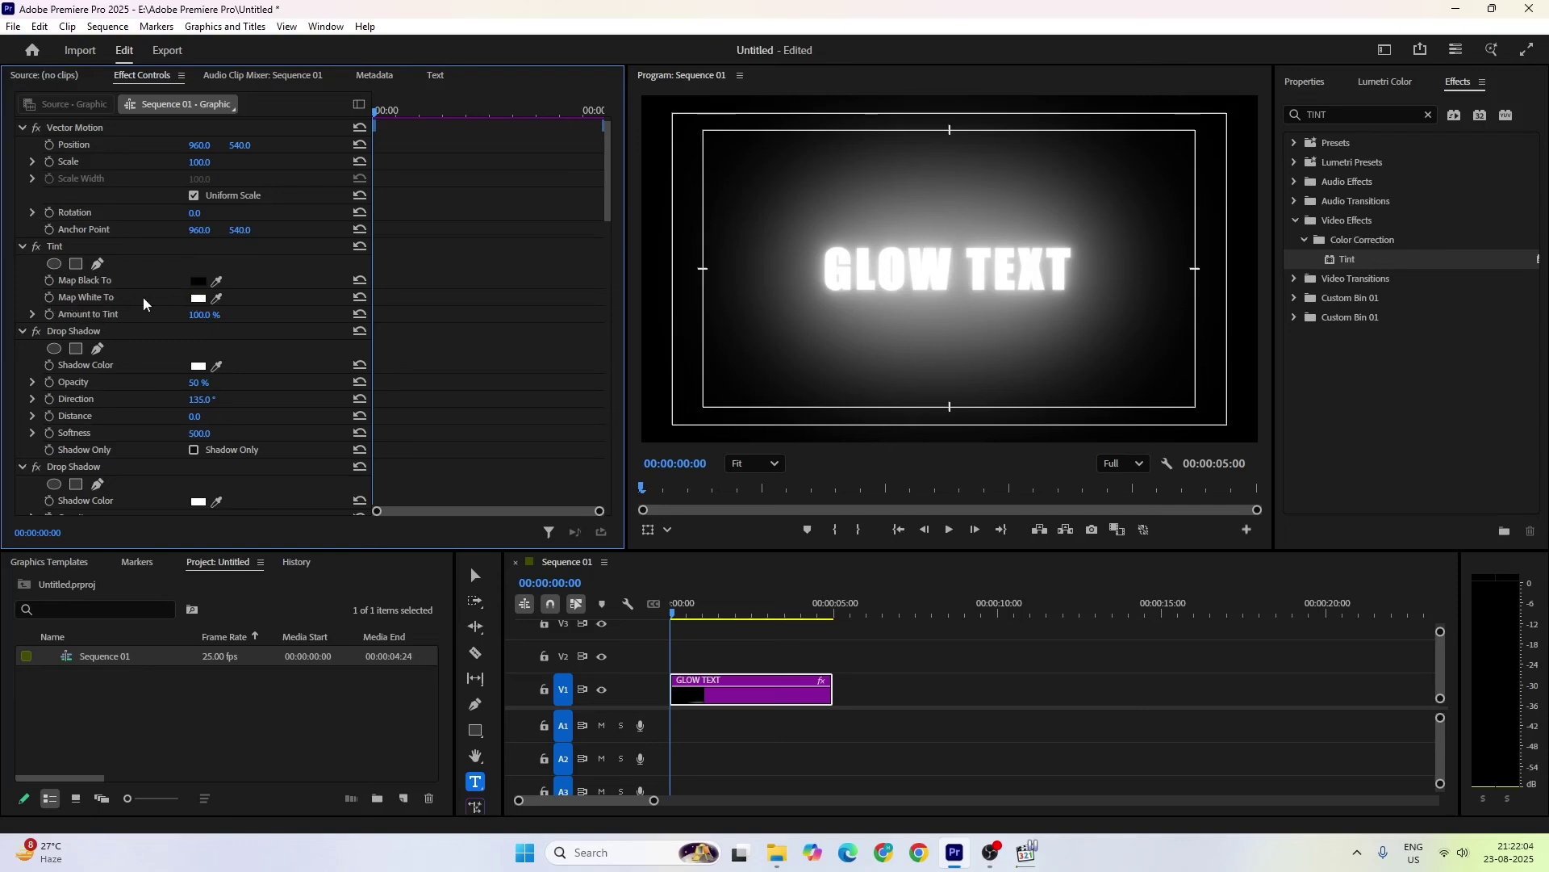
pyautogui.click(198, 298)
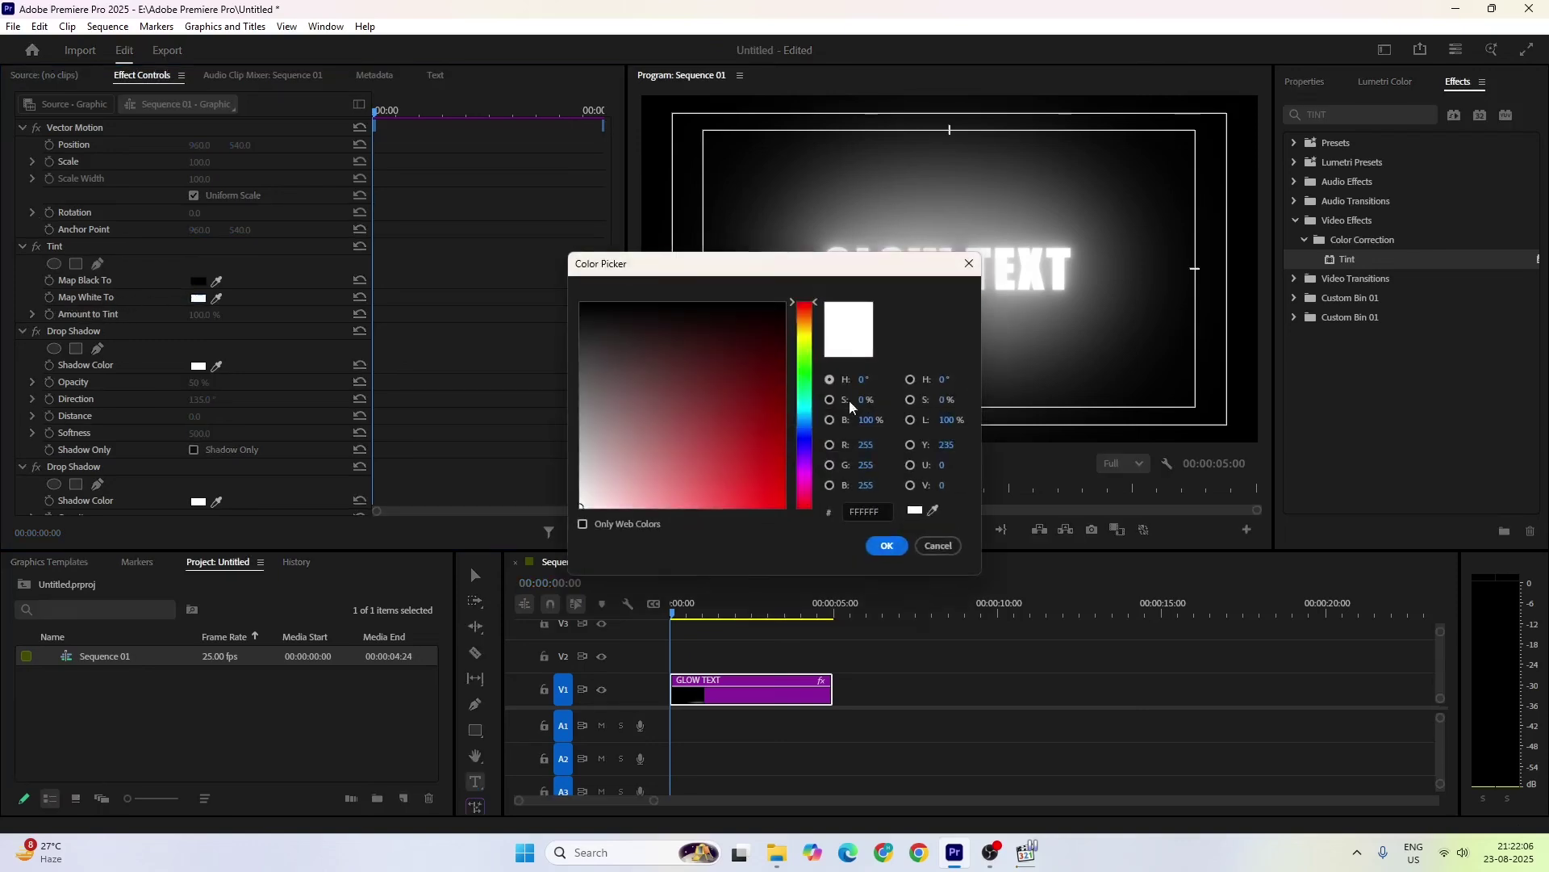
pyautogui.moveTo(814, 346)
pyautogui.mouseDown()
pyautogui.moveTo(810, 423)
pyautogui.moveTo(815, 376)
pyautogui.mouseUp()
pyautogui.moveTo(753, 453); pyautogui.dragTo(726, 544)
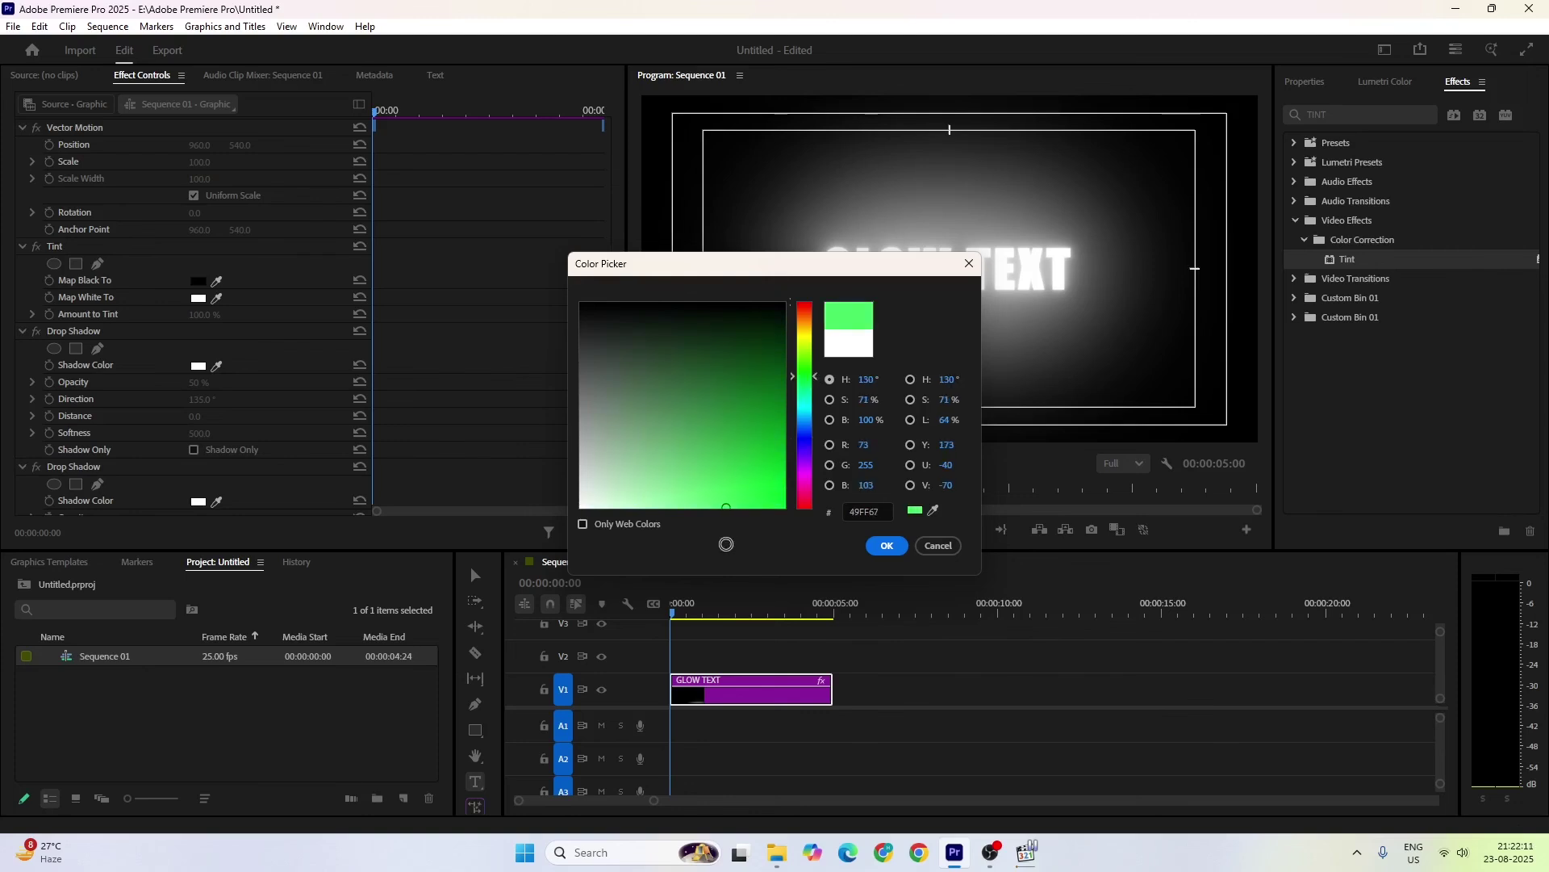
pyautogui.click(886, 548)
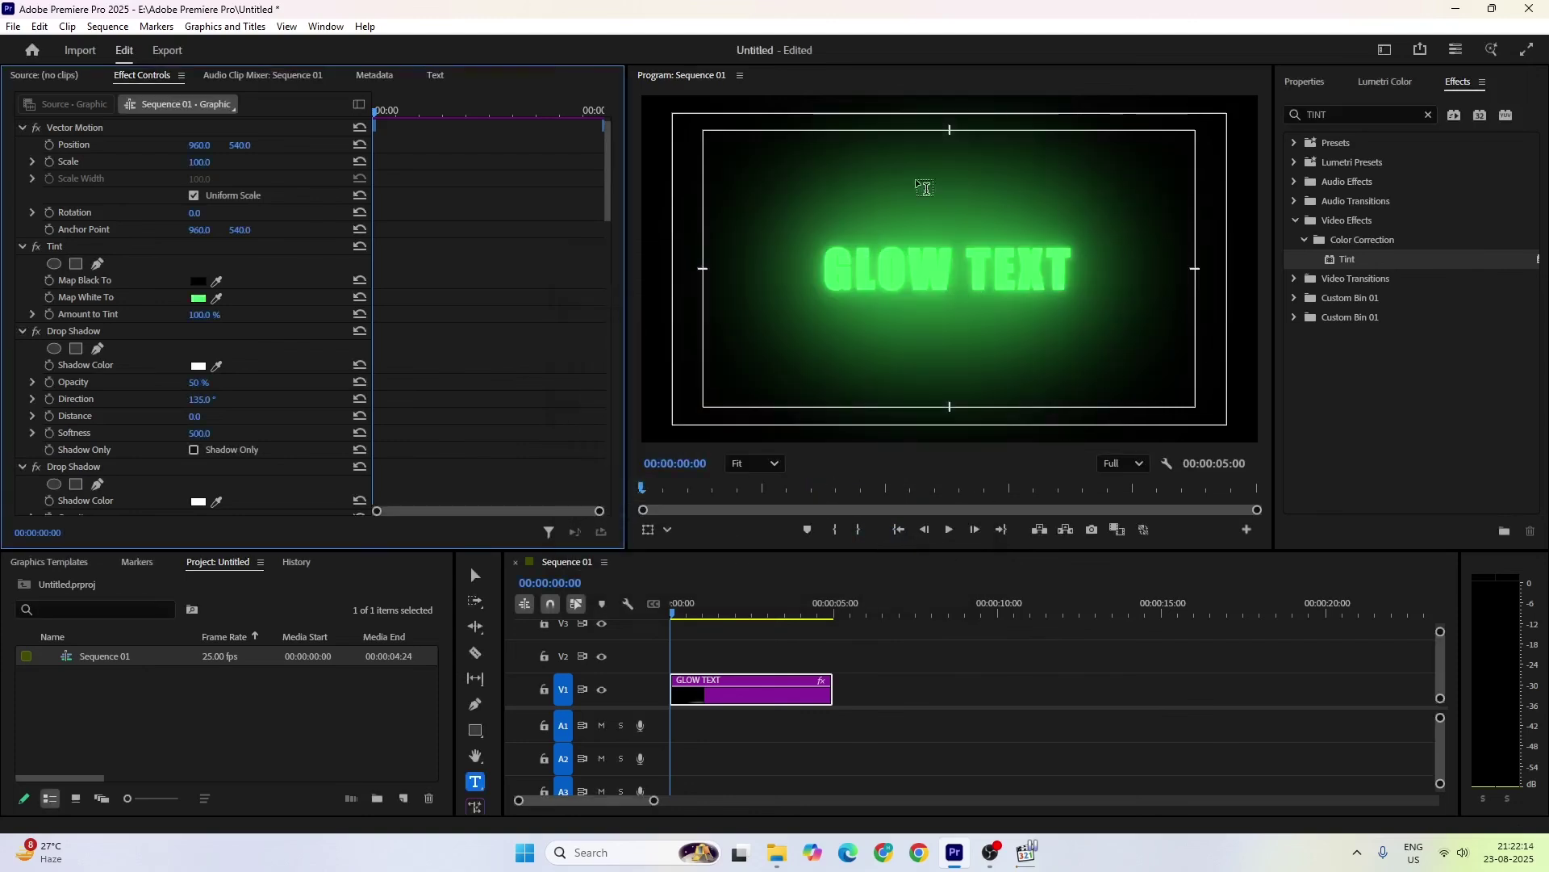